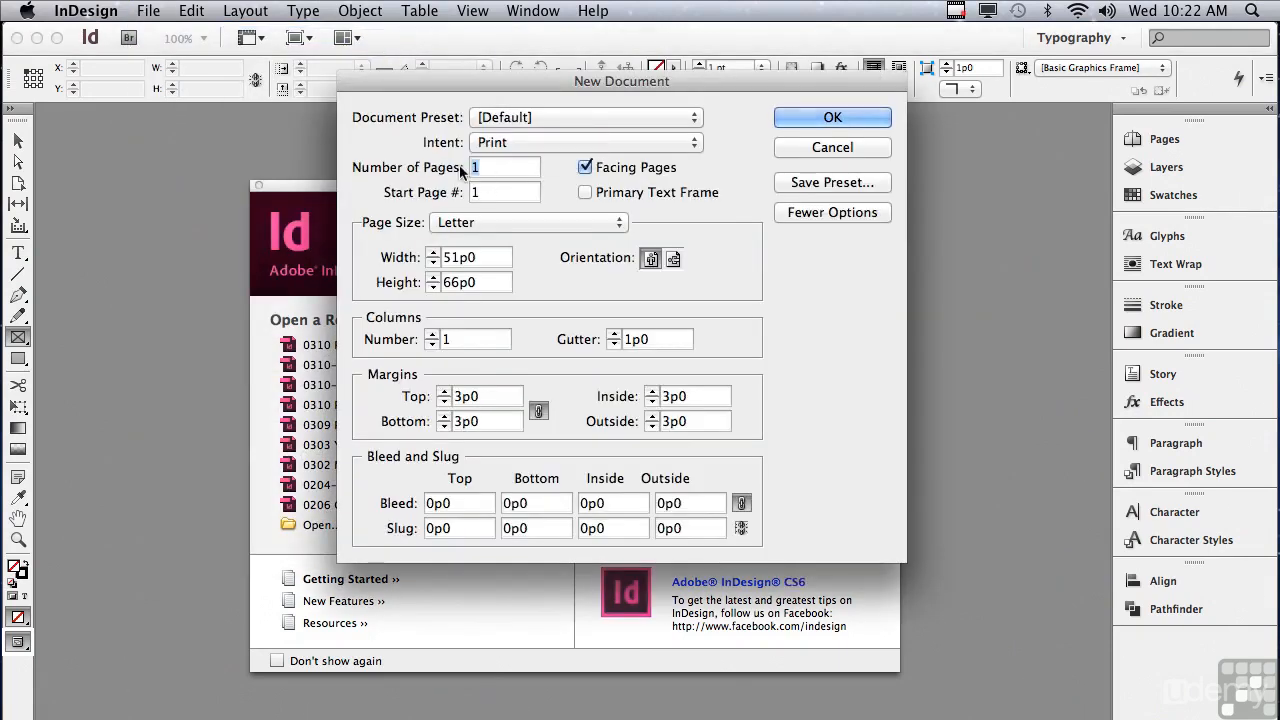
Create a three-page Letter print document with landscape orientation and no facing pages.
text(3)
click(585, 167)
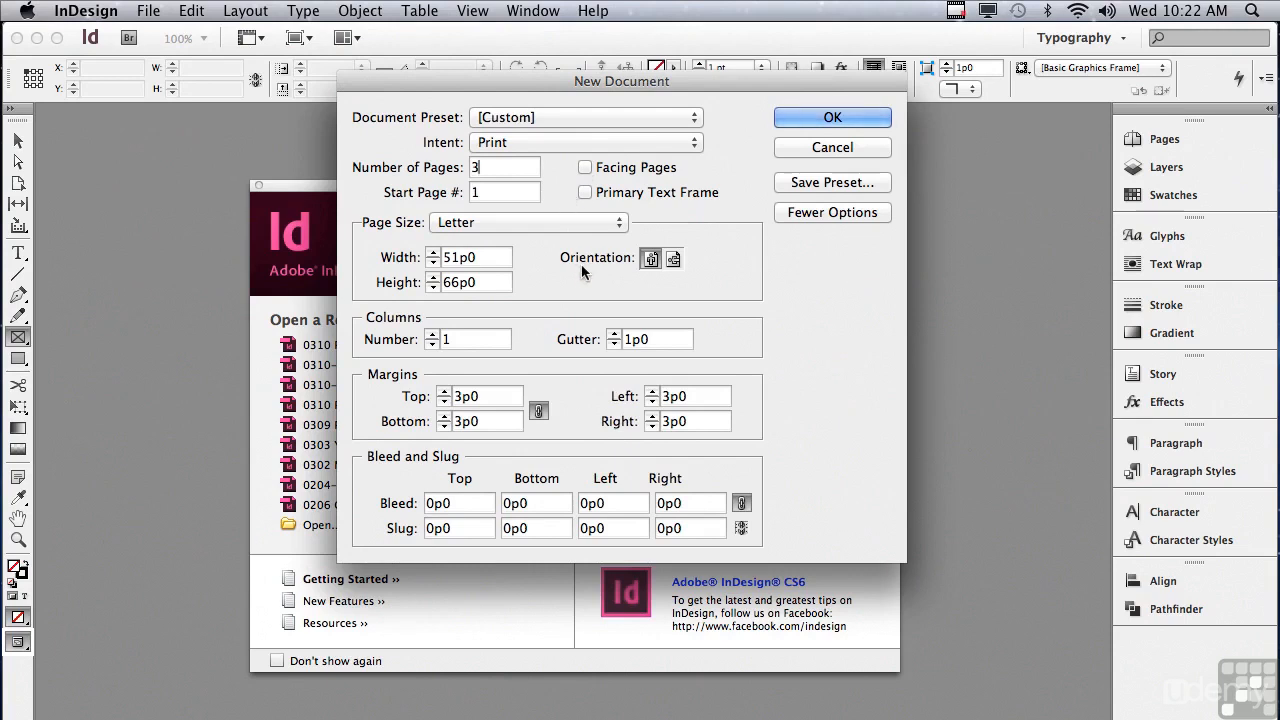
click(673, 258)
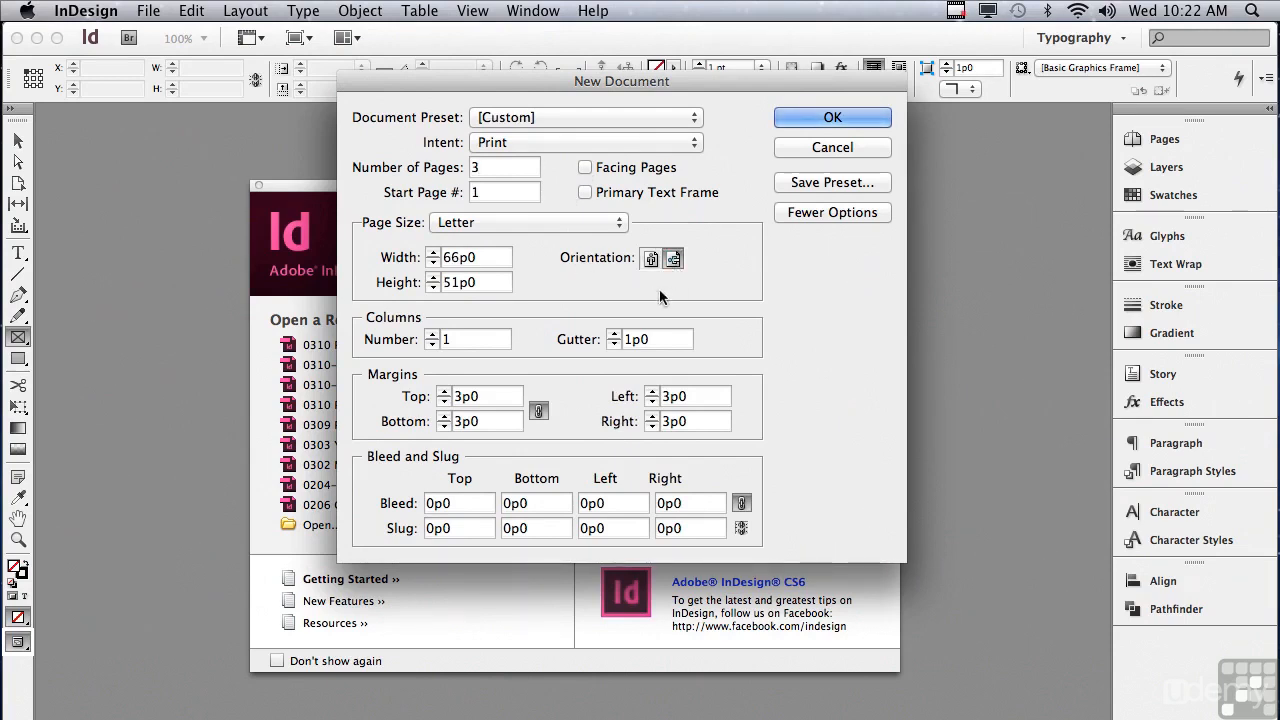
click(808, 119)
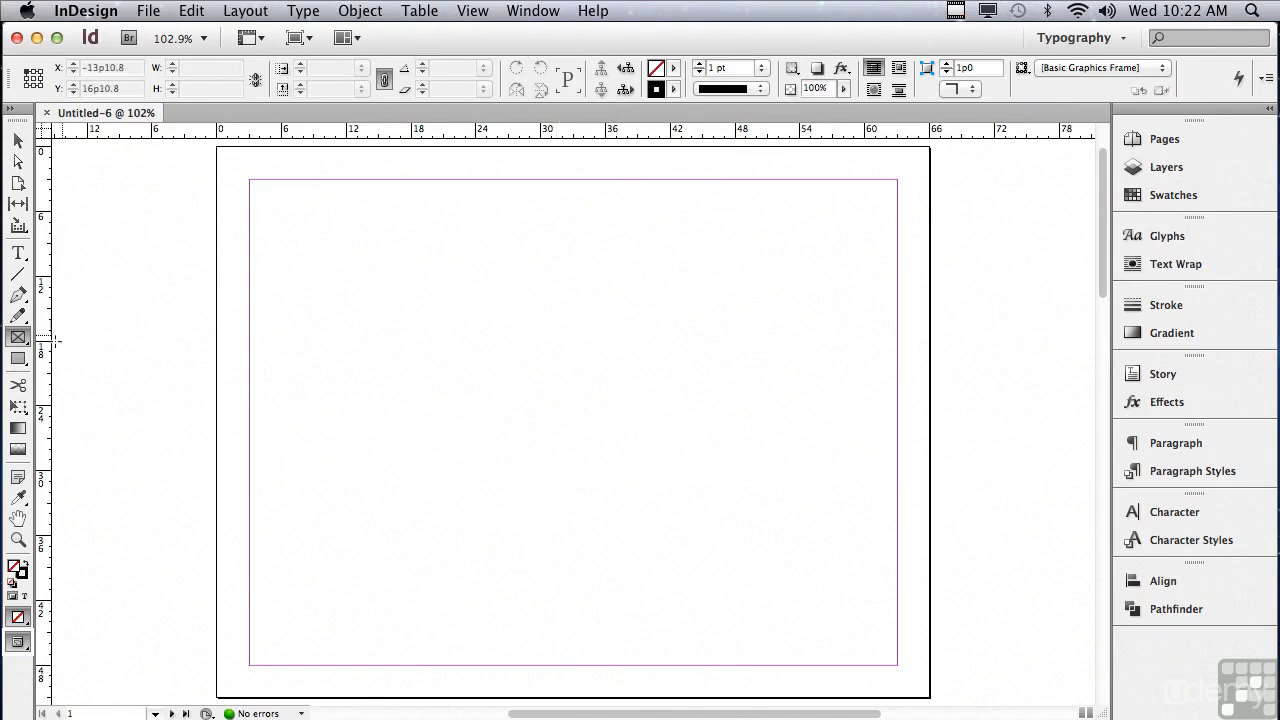
Draw a grid of rectangles with four columns and three rows across the page margins, about 60p0 by 45p0 overall.
click(14, 361)
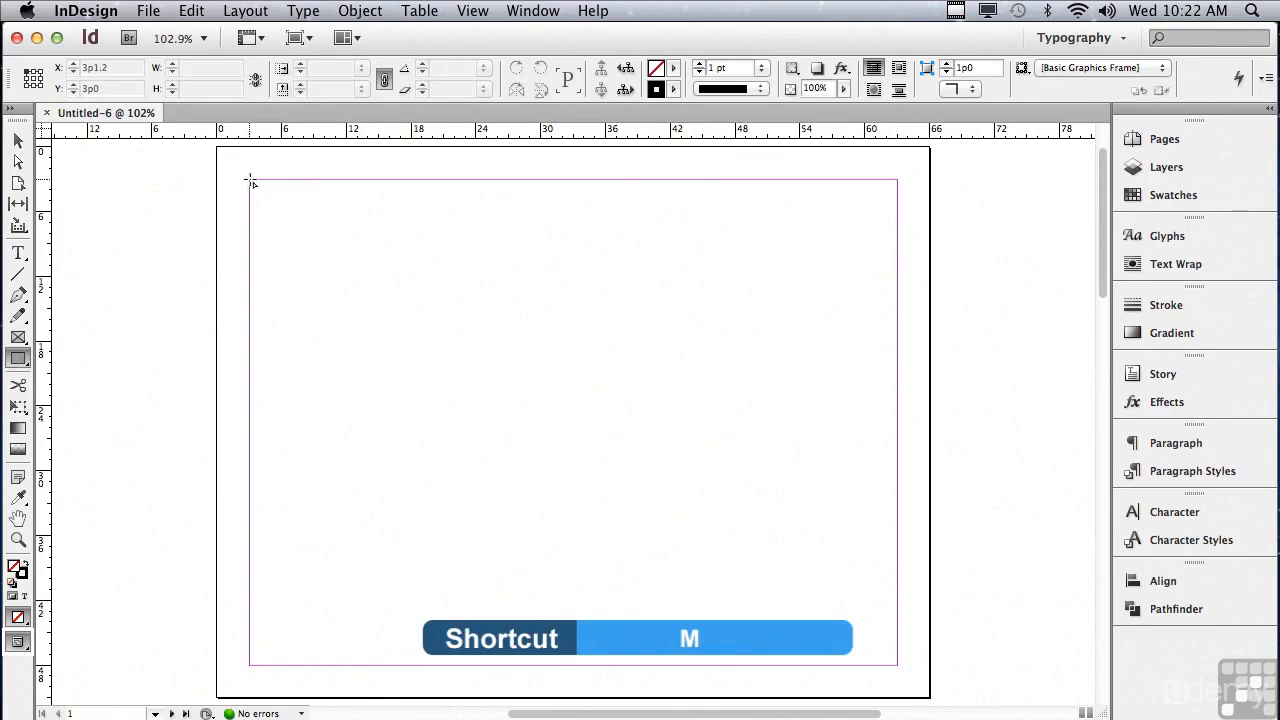
drag(251, 182, 897, 667)
key(Up)
key(Up)
key(Right)
key(Right)
key(Right)
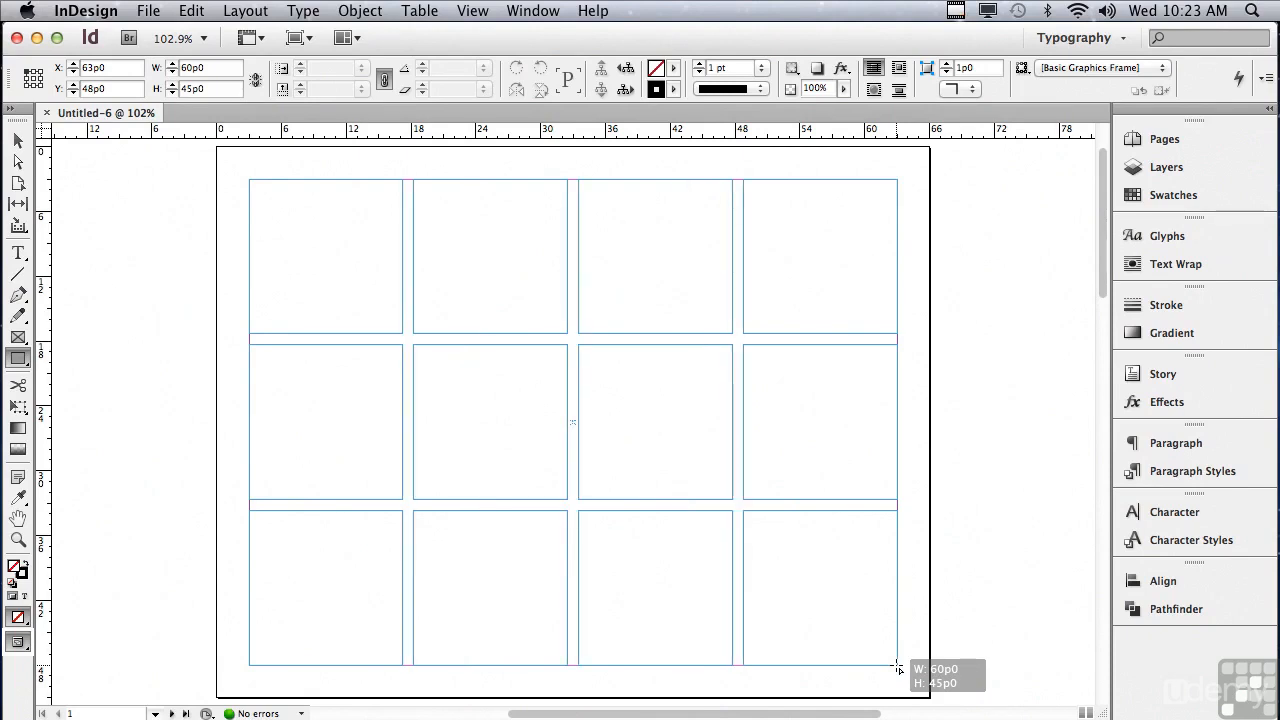
Try a three-column grid of rectangles with two and three rows, and undo the drawn grid.
key(Left)
drag(897, 667, 897, 667)
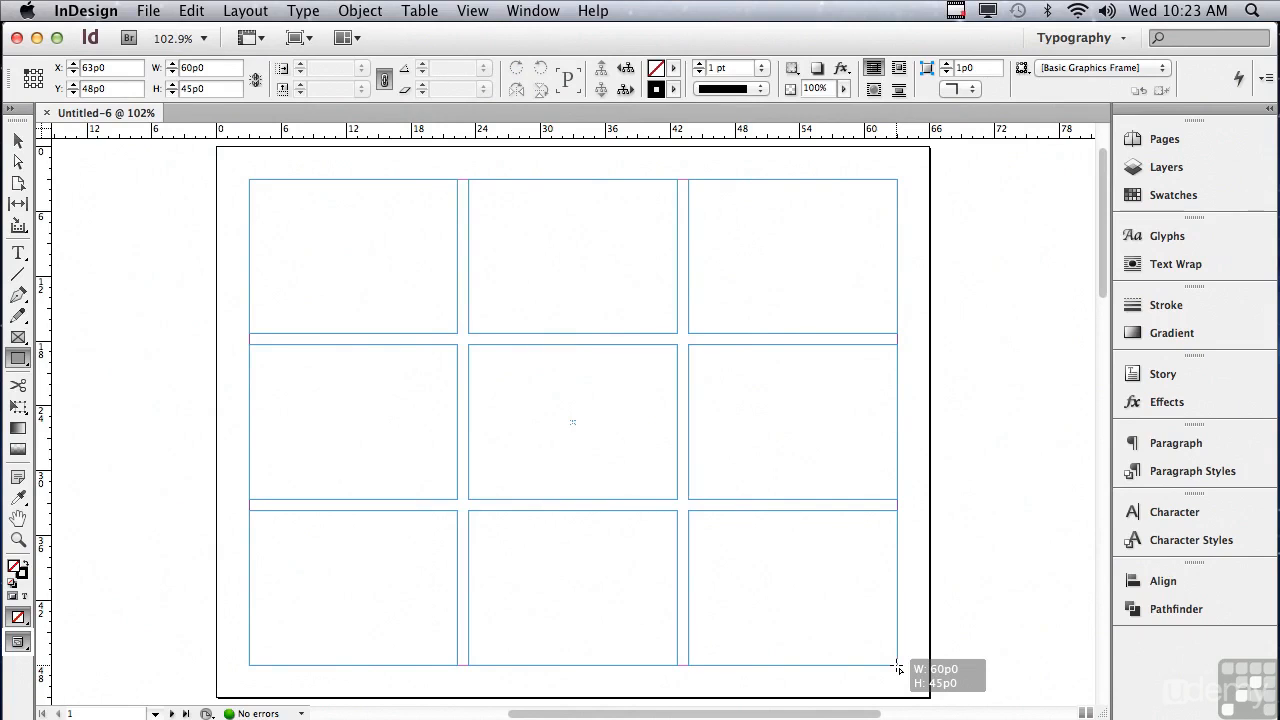
drag(897, 667, 897, 667)
key(Down)
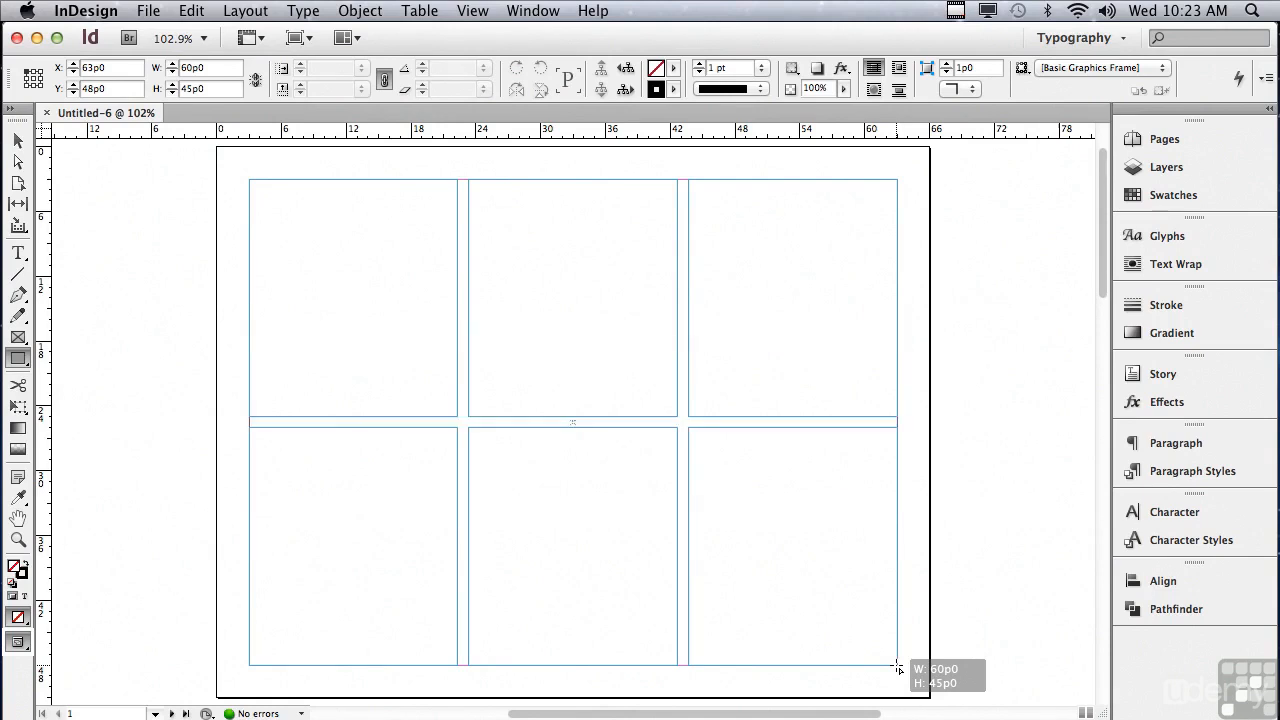
drag(897, 667, 897, 667)
key(Up)
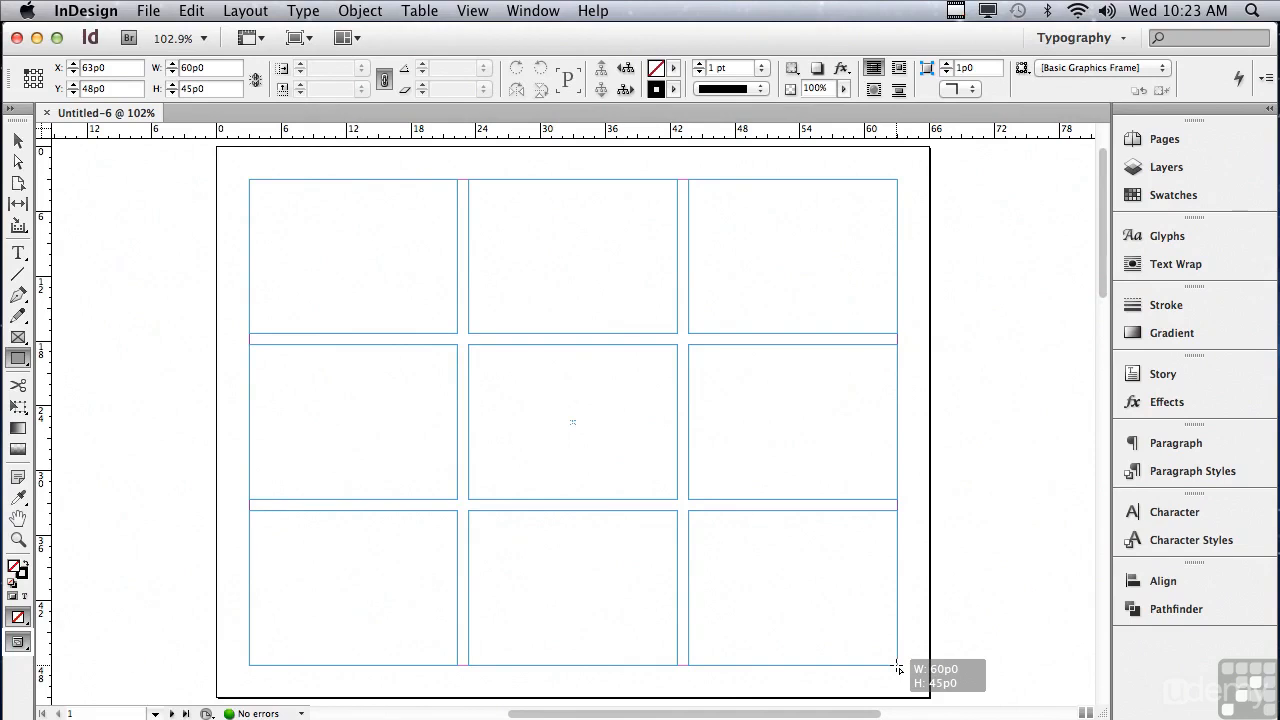
drag(897, 667, 897, 667)
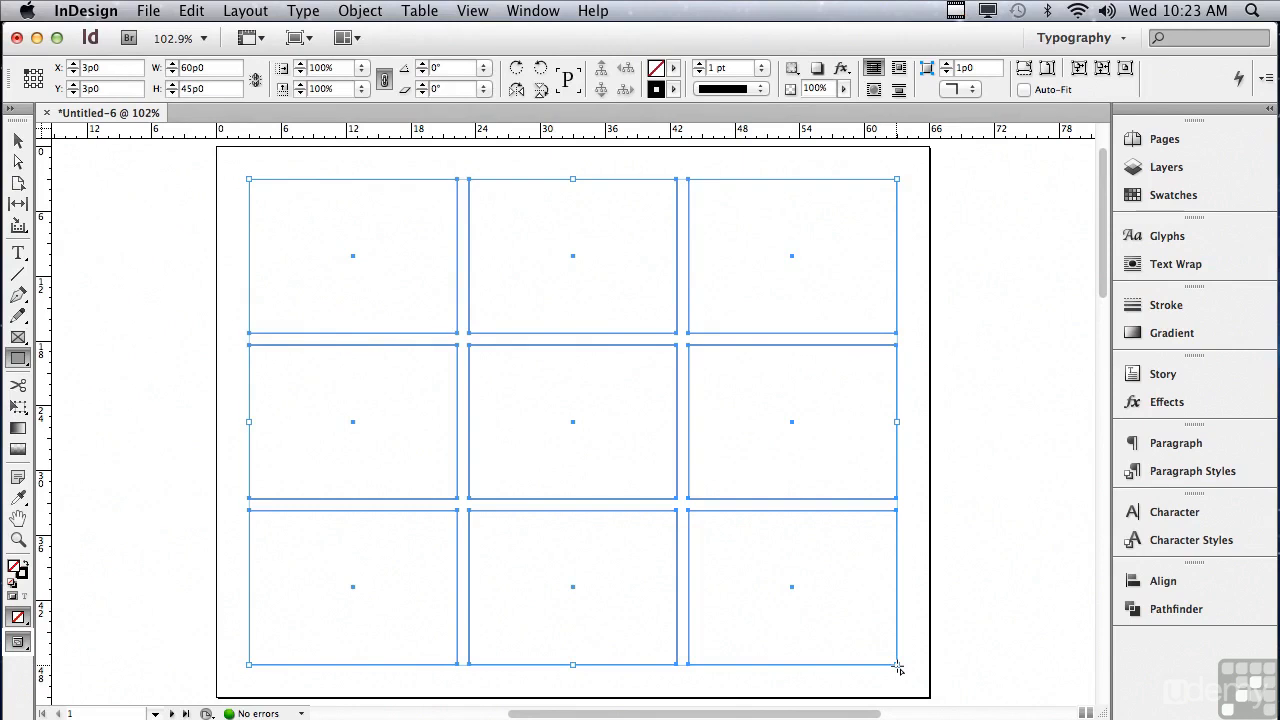
key(super+z)
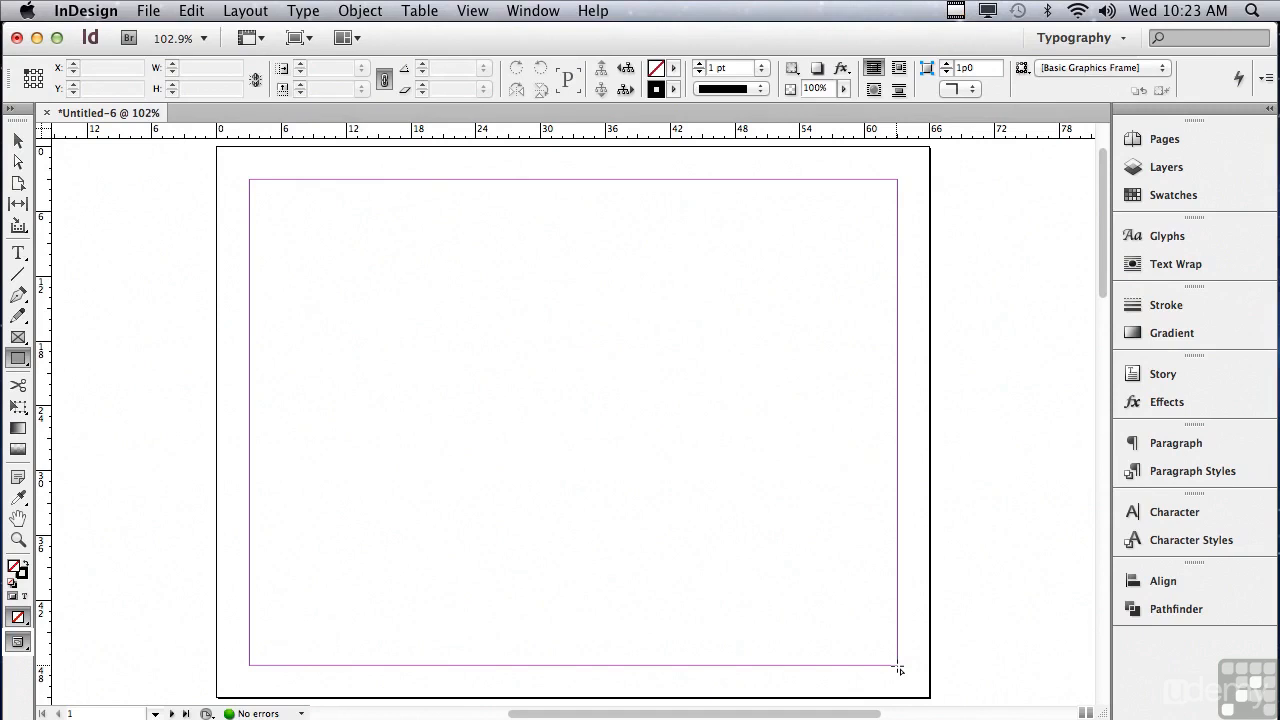
Show Mini Bridge and move it toward the lower part of the page.
click(546, 12)
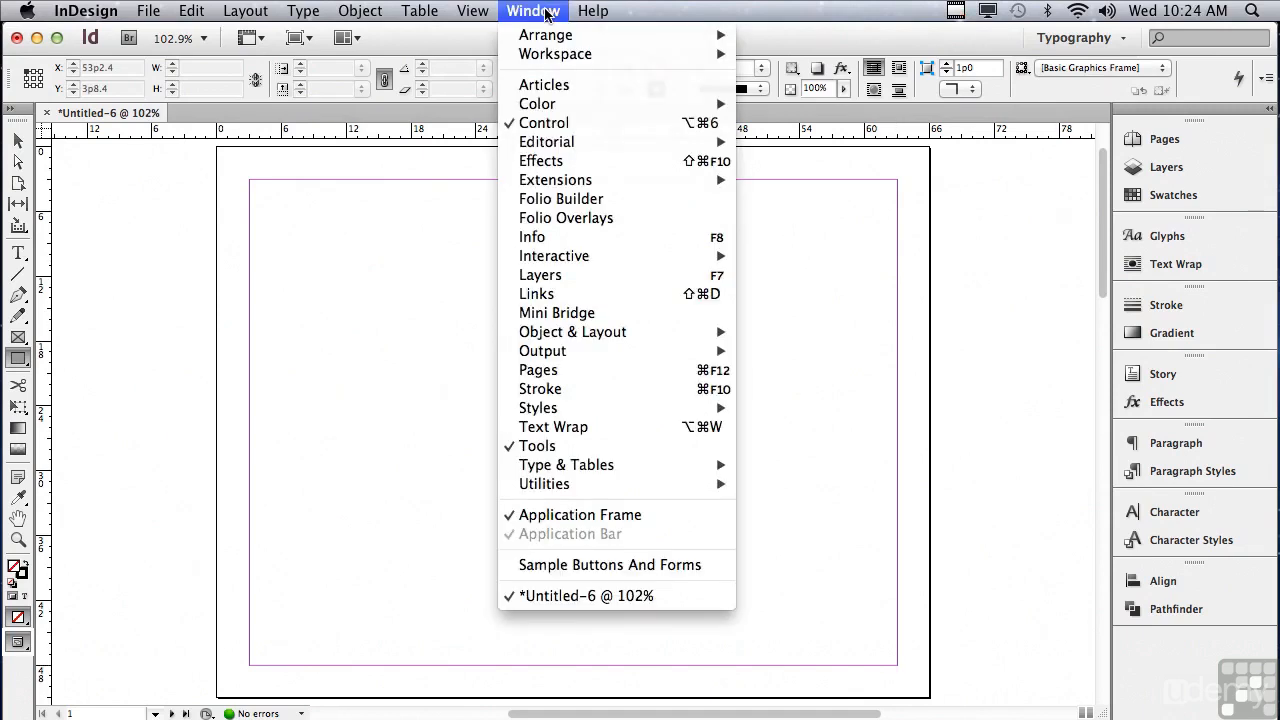
click(542, 306)
drag(669, 270, 678, 508)
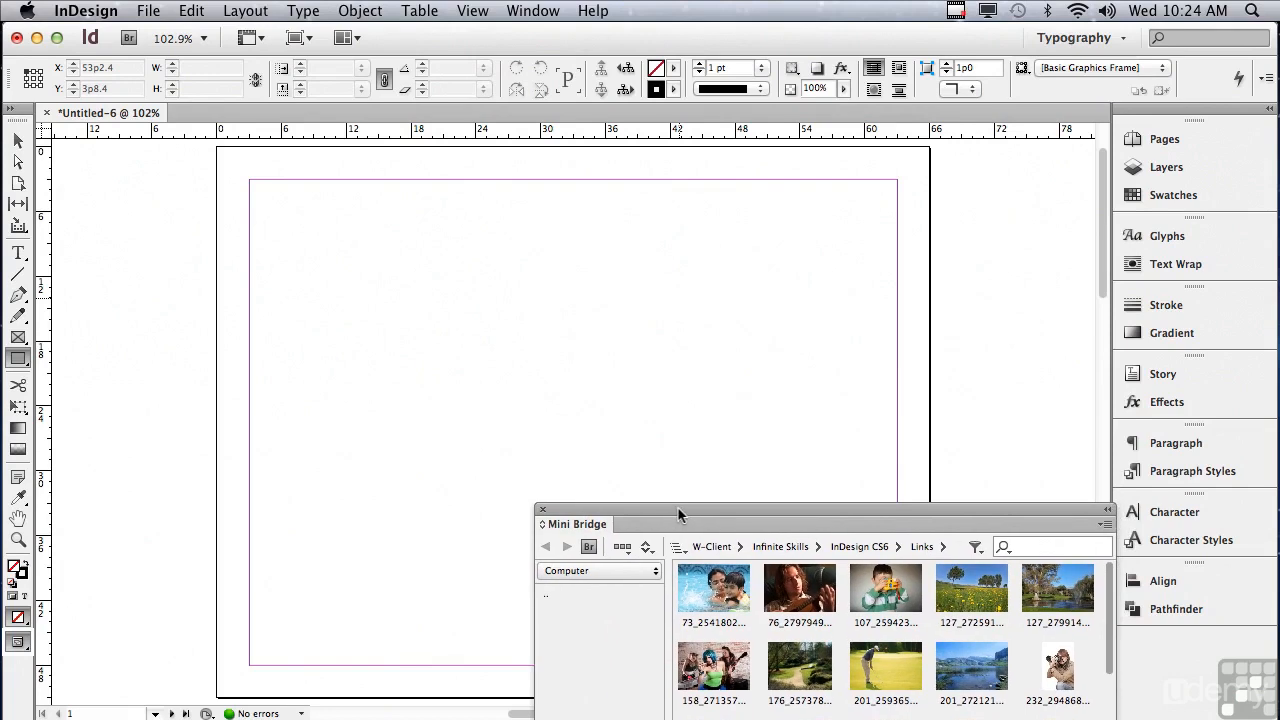
Load the first nine images of the Links folder for placing on the page, and close Mini Bridge.
click(708, 585)
shift+click(979, 670)
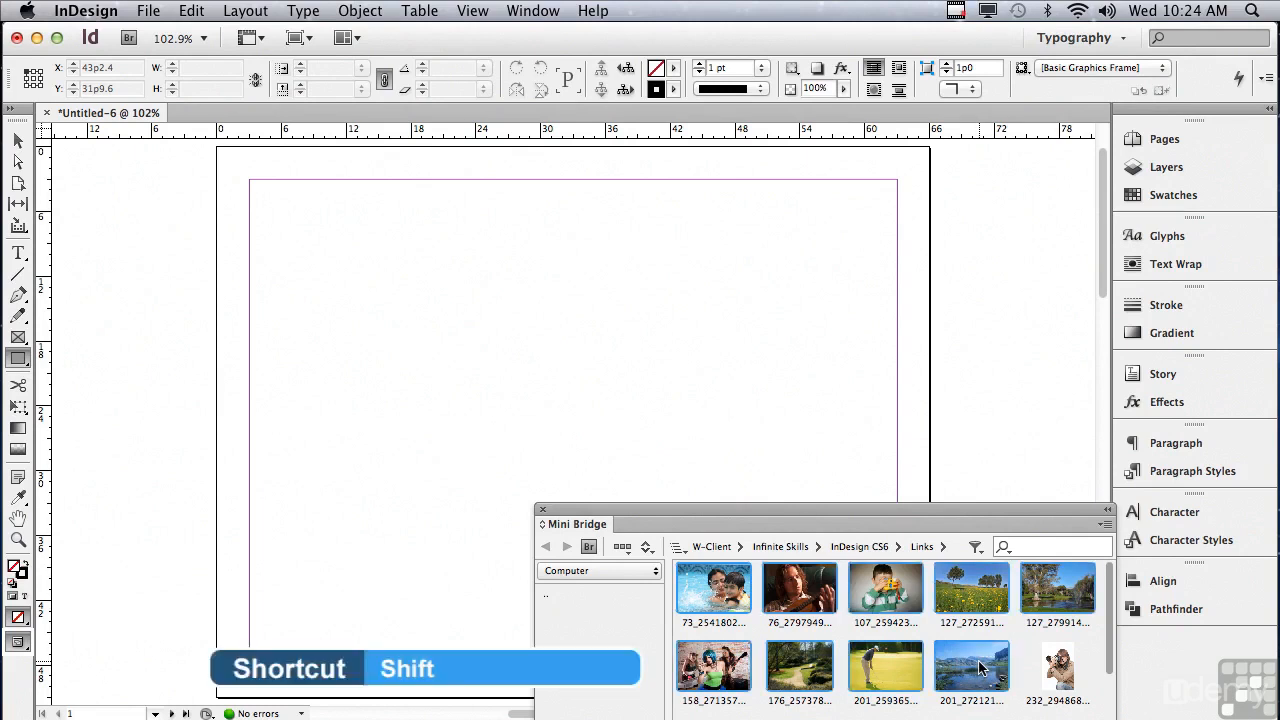
drag(979, 670, 763, 349)
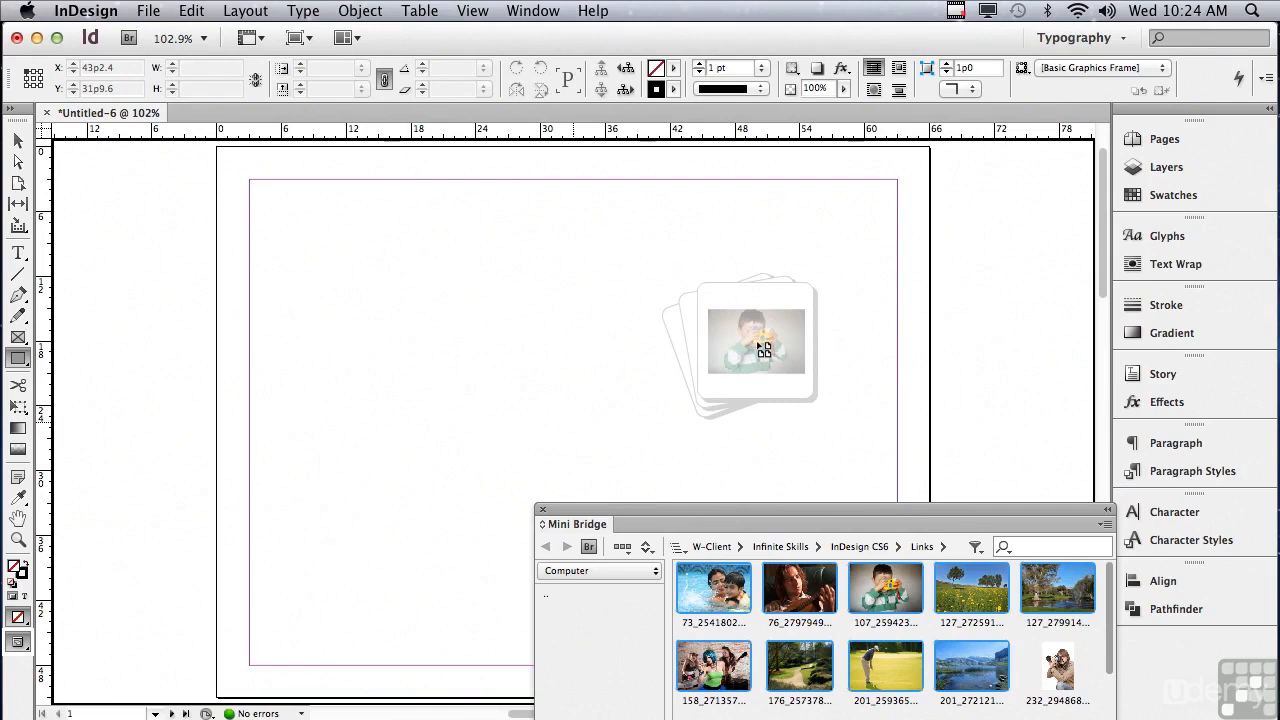
drag(763, 349, 757, 342)
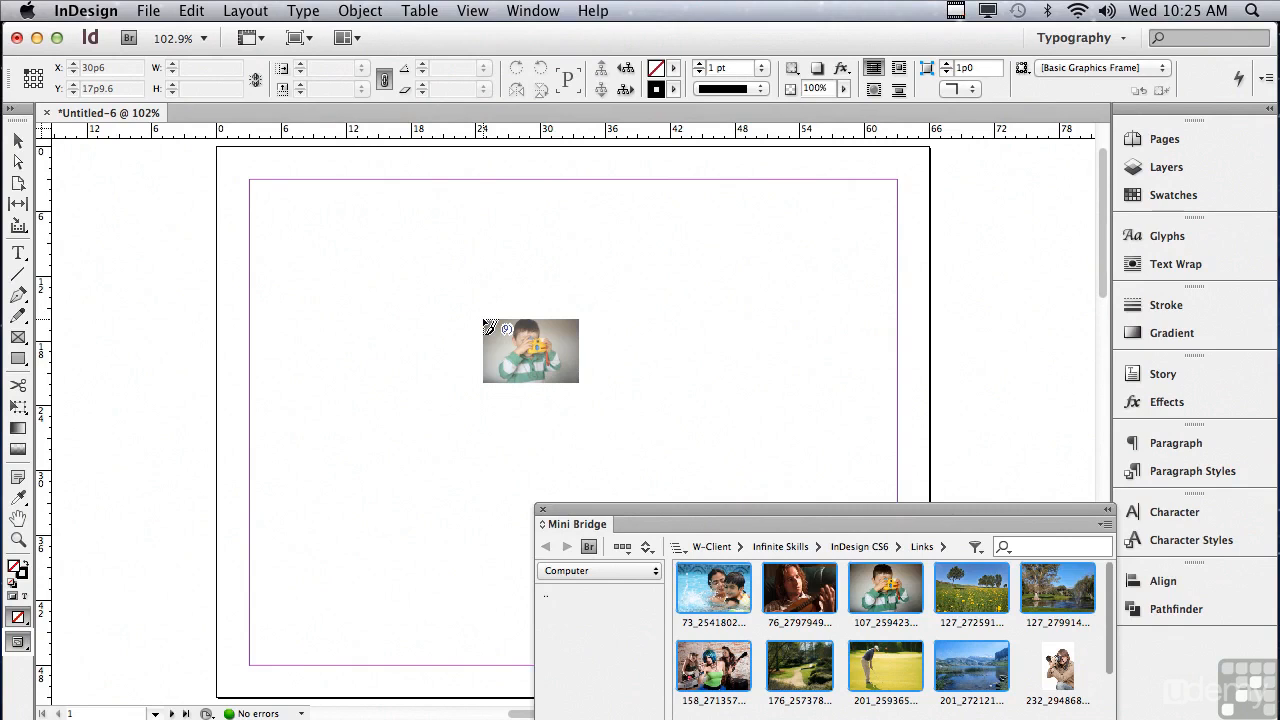
click(542, 510)
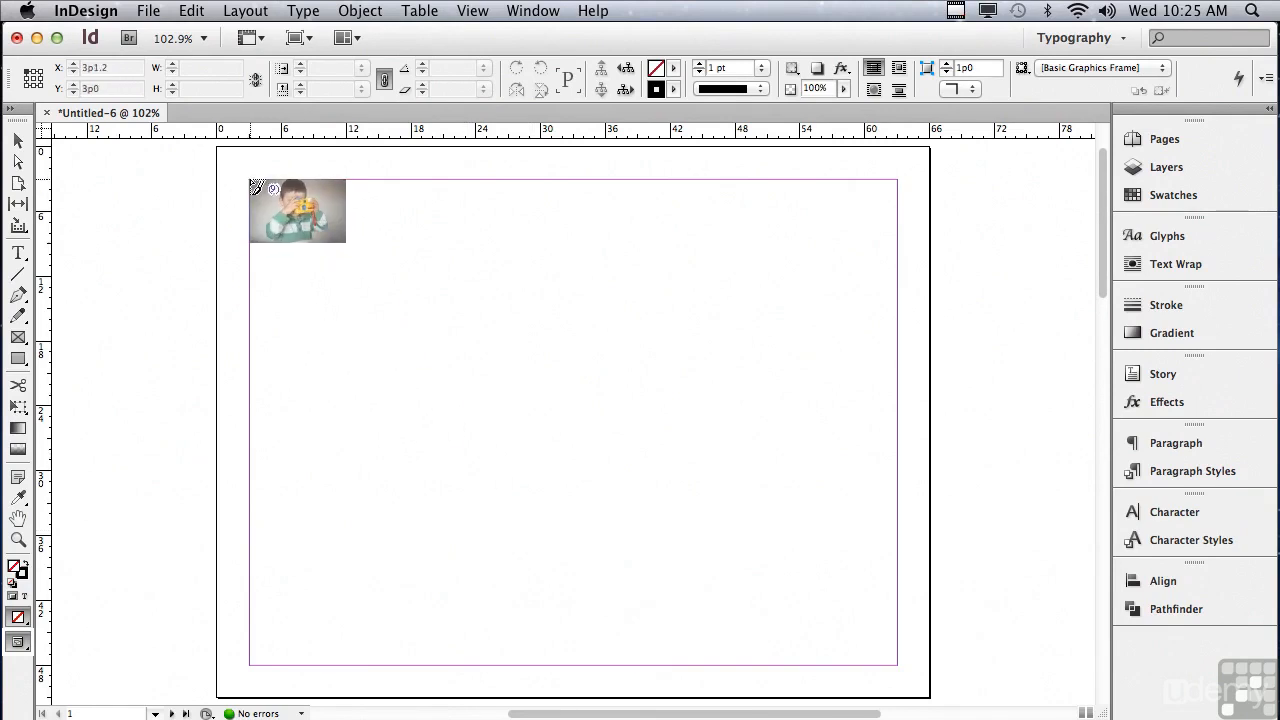
Draw the image placement area across the page margins, about 60p0 by 45p0, divided into three rows and three columns.
drag(252, 185, 899, 669)
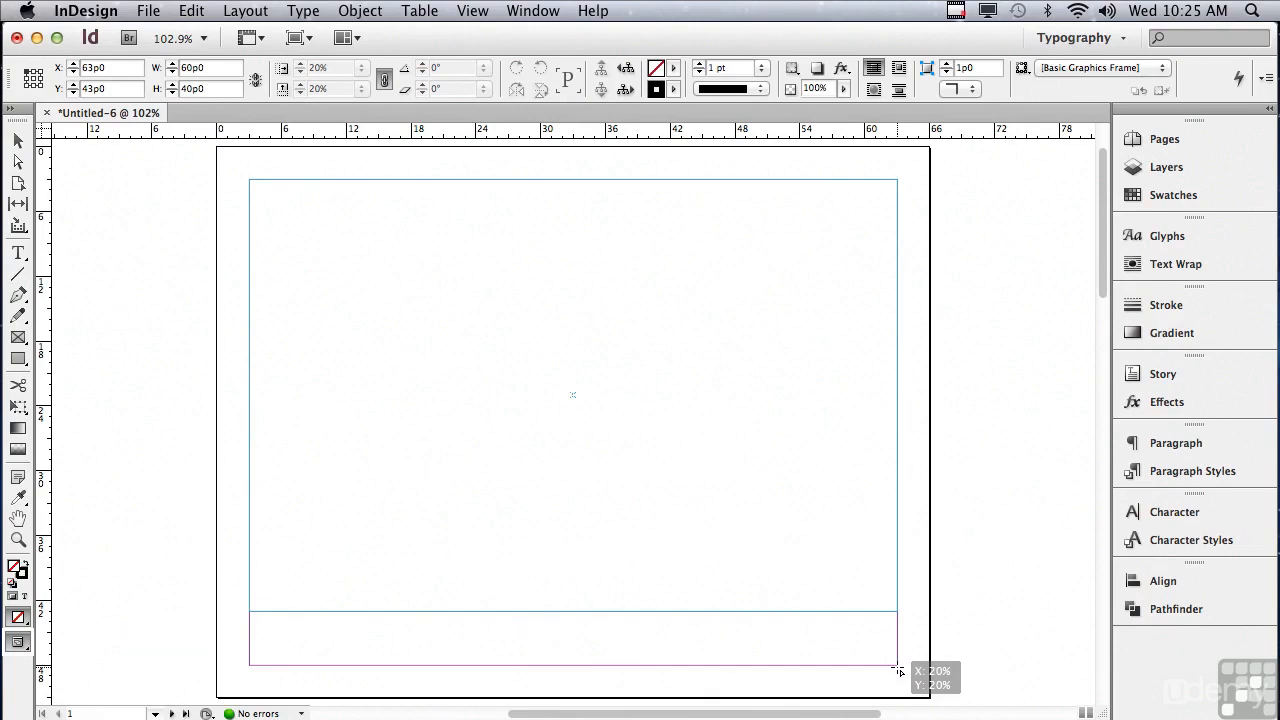
key(Up)
drag(899, 671, 899, 671)
key(Up)
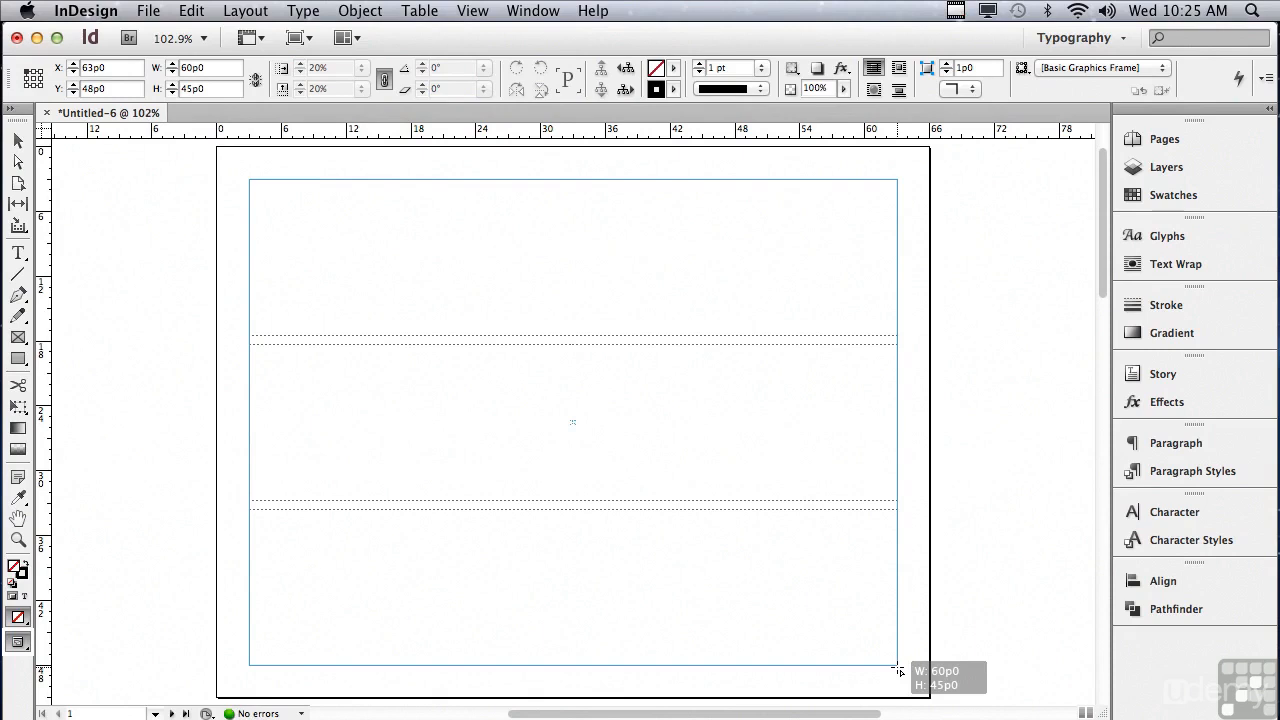
drag(899, 671, 899, 671)
key(Right)
key(Right)
drag(899, 671, 899, 671)
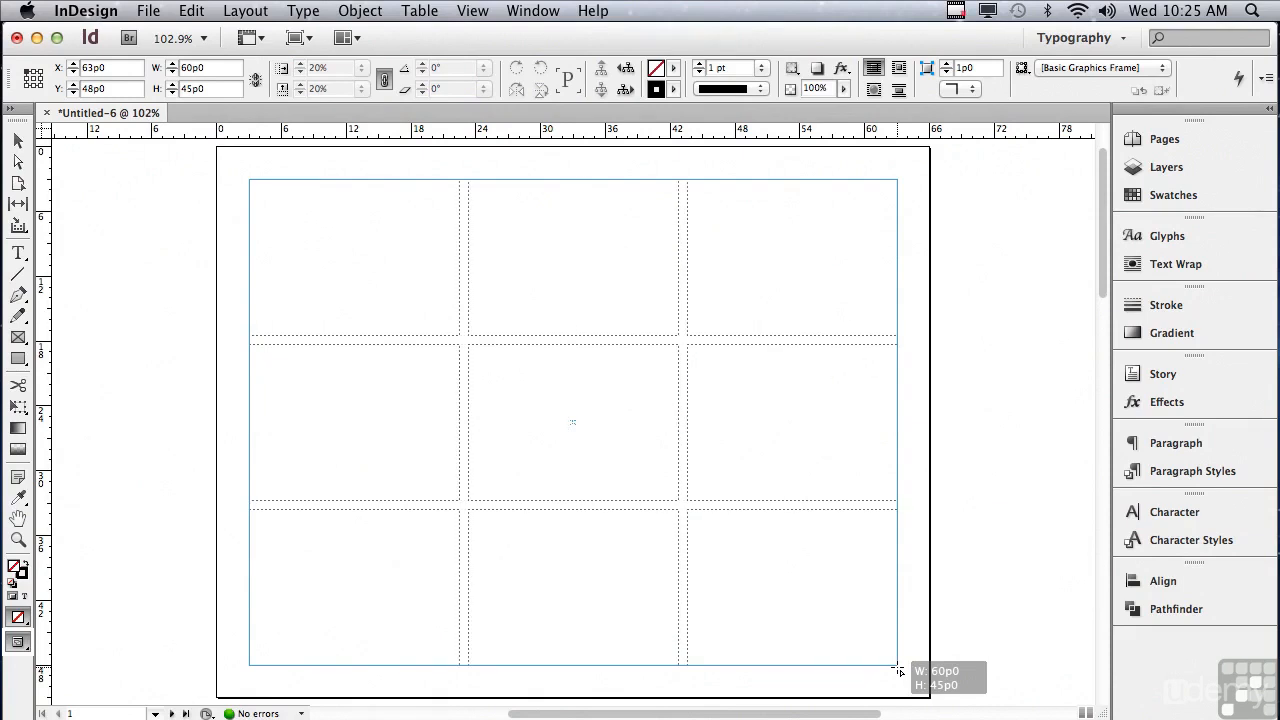
Try two columns for the placement grid, return to three columns and place the nine images.
drag(899, 671, 899, 671)
key(Left)
drag(899, 671, 899, 671)
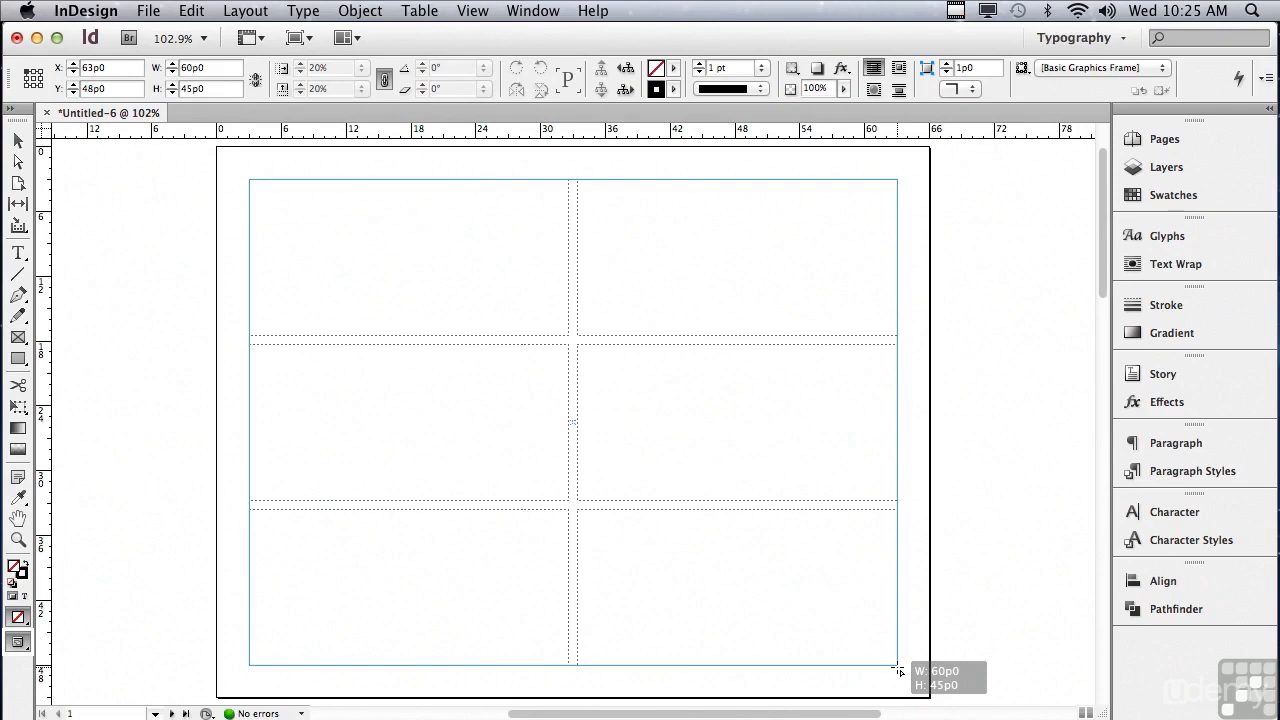
drag(899, 671, 899, 671)
key(Right)
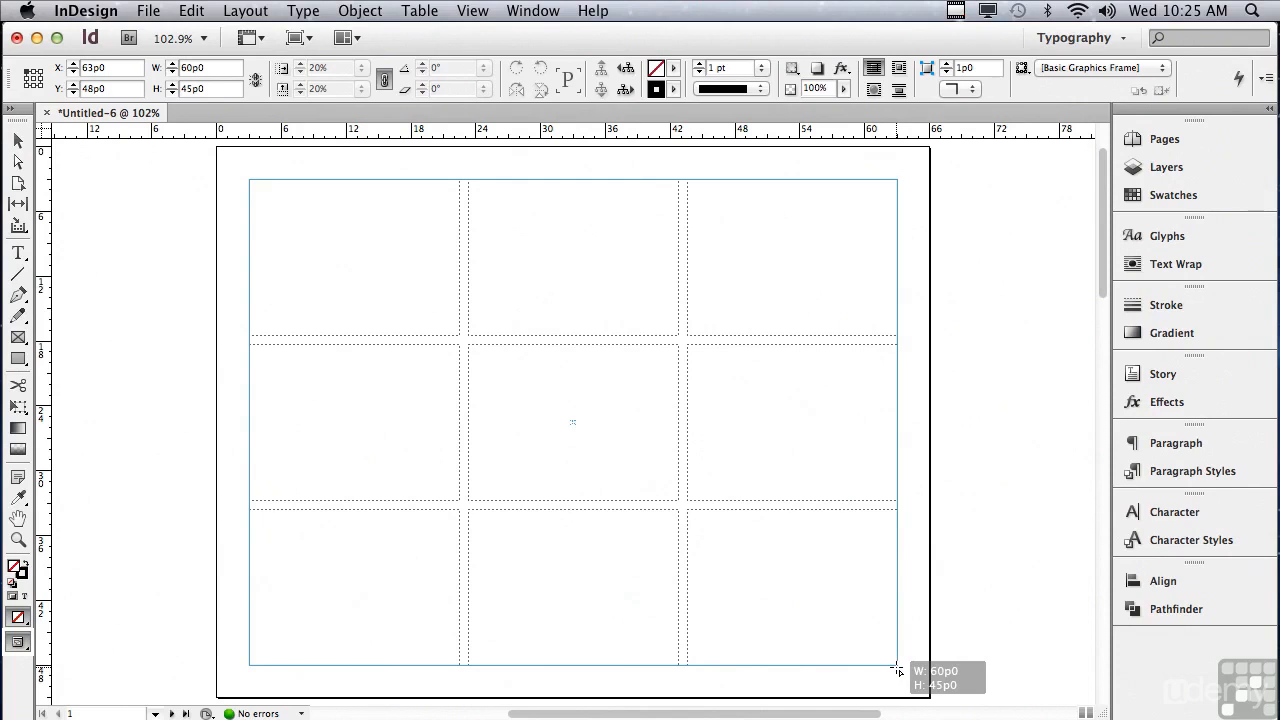
drag(897, 669, 899, 671)
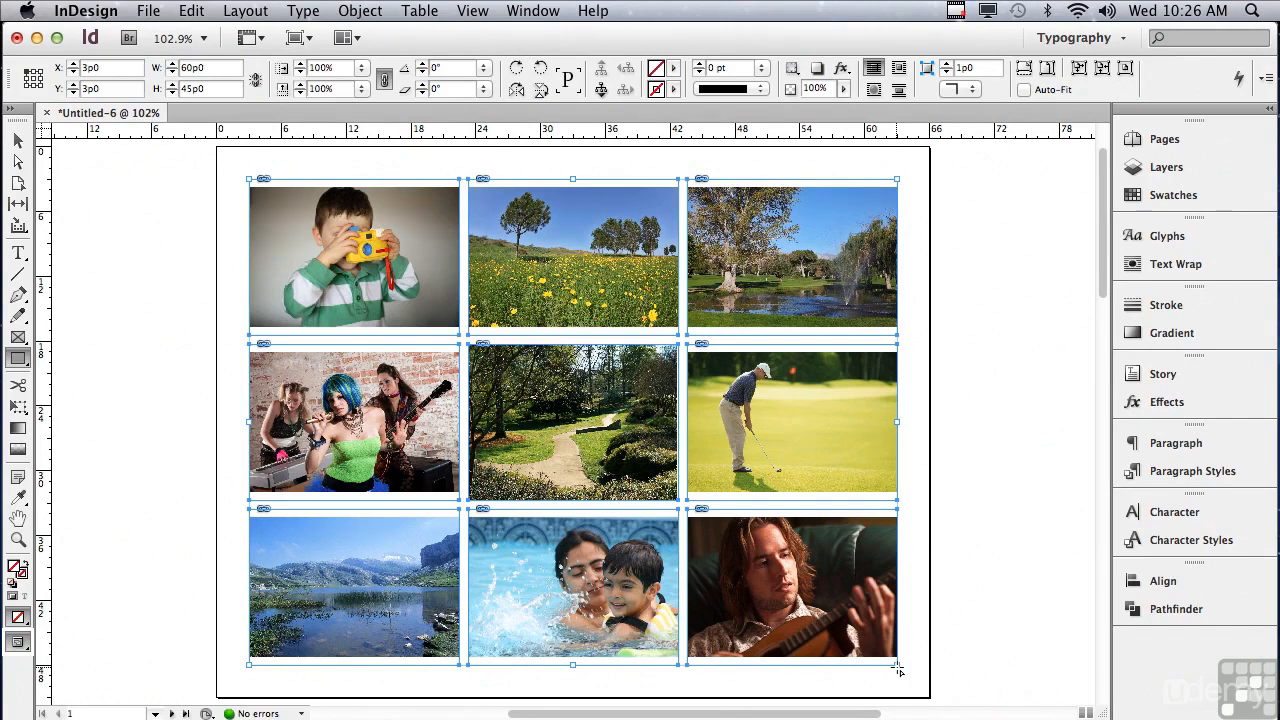
Draw an ellipse on page 2 that fills the margins, about 60p0 by 45p0.
drag(1103, 251, 1085, 479)
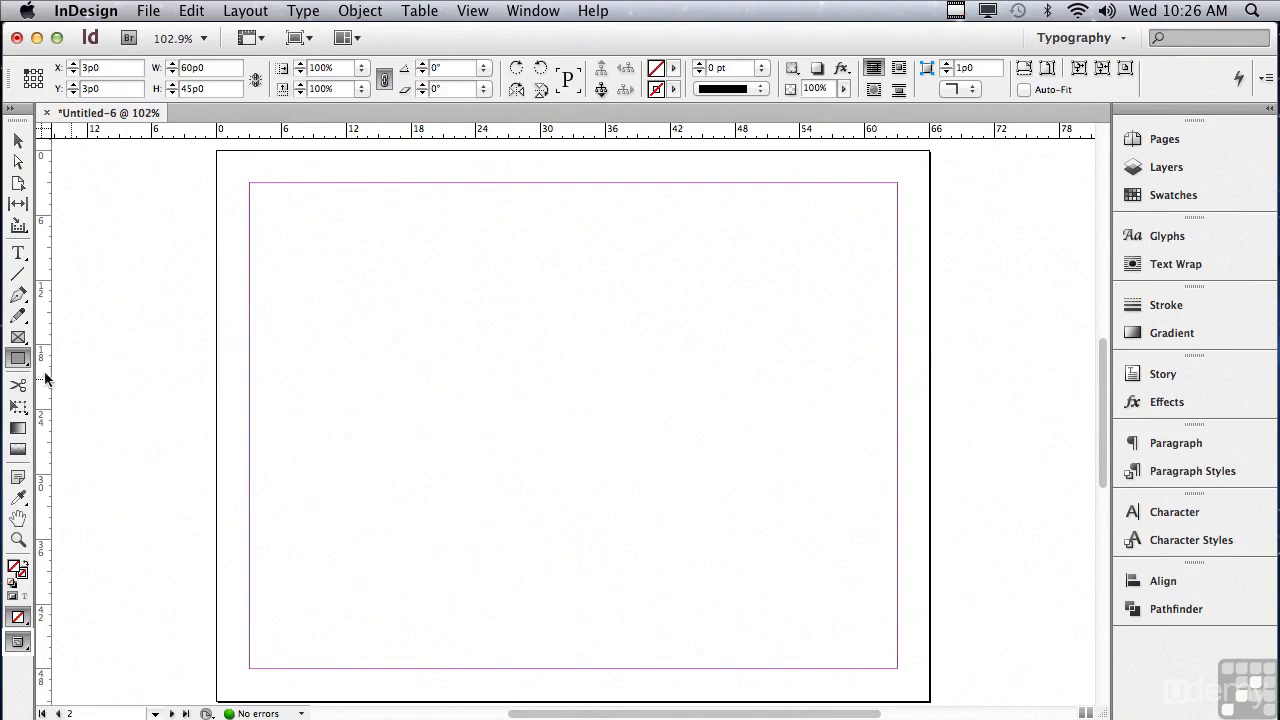
click(17, 361)
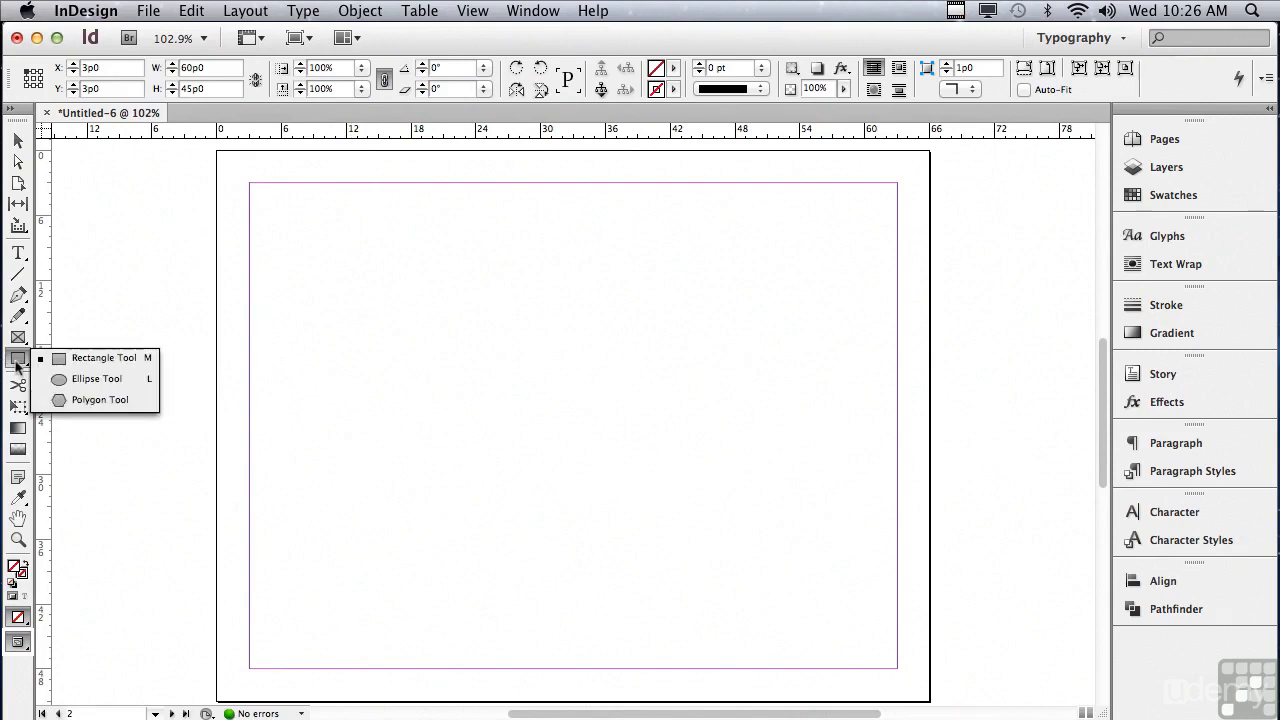
click(59, 379)
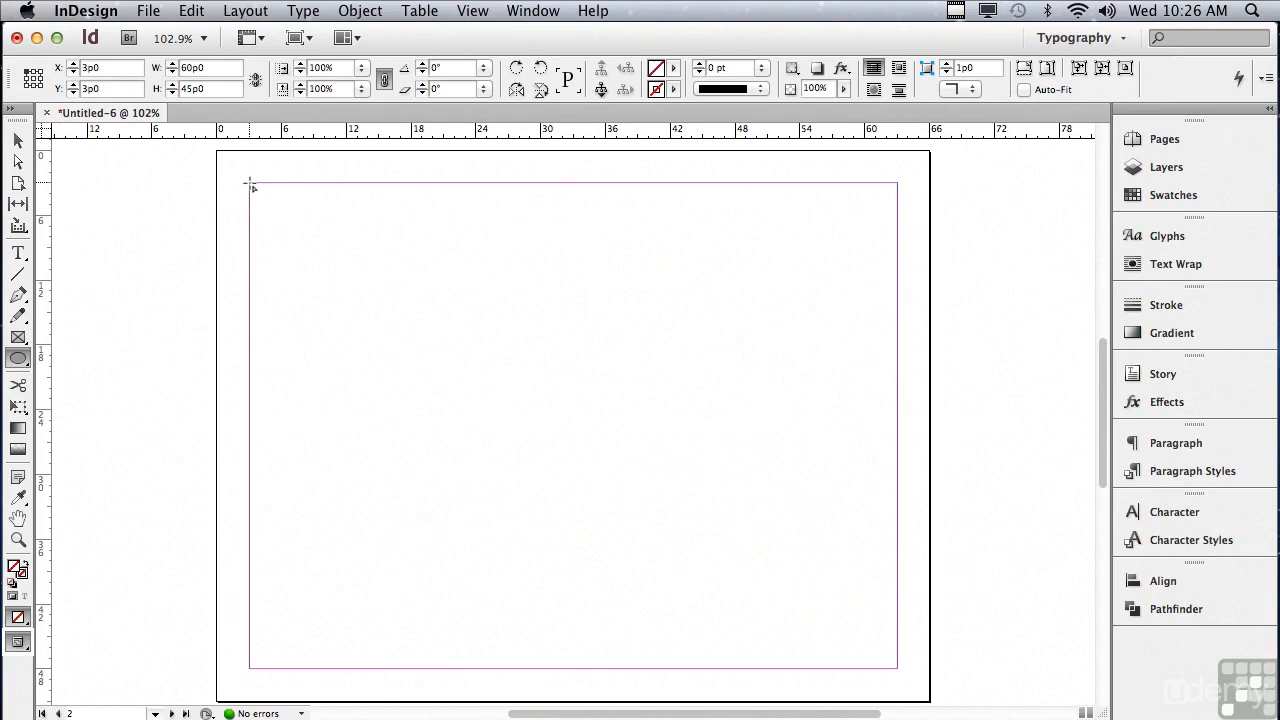
drag(251, 185, 900, 671)
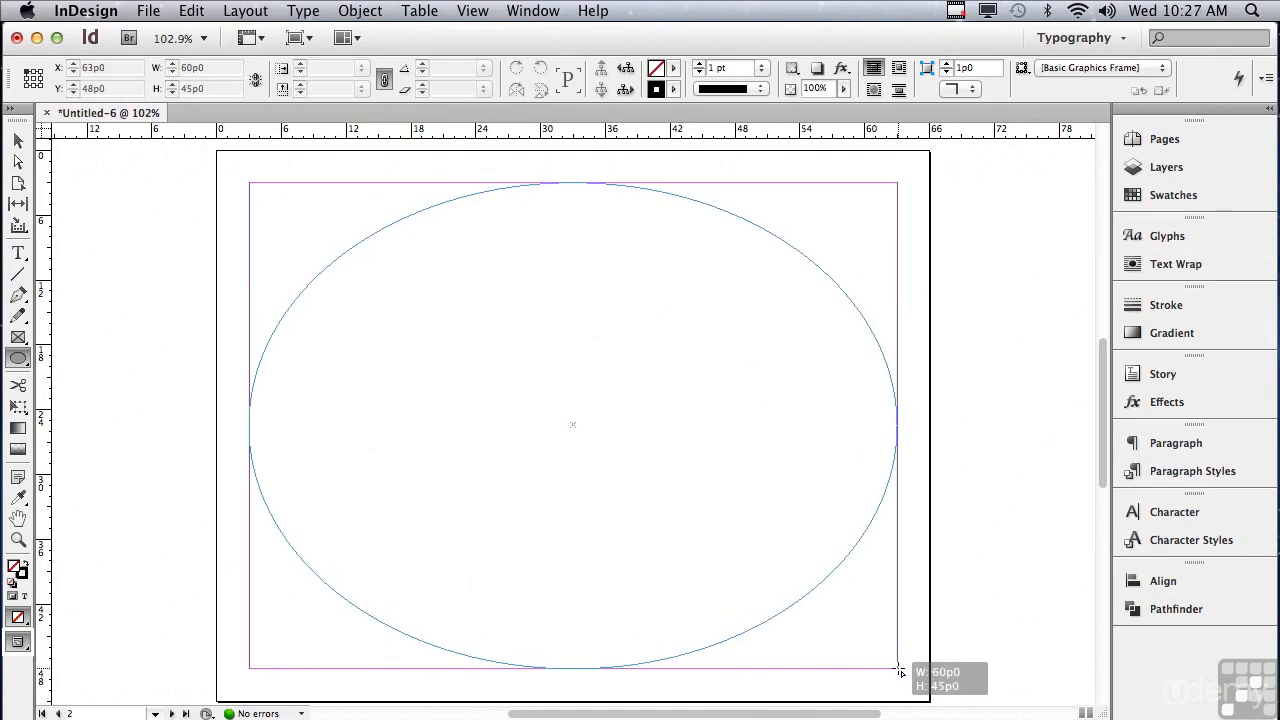
Divide the ellipse into a grid of four columns and three rows, and delete the resulting shapes.
drag(900, 671, 898, 676)
key(Up)
key(Up)
key(Up)
key(Down)
key(Right)
key(Right)
key(Right)
key(Left)
key(Right)
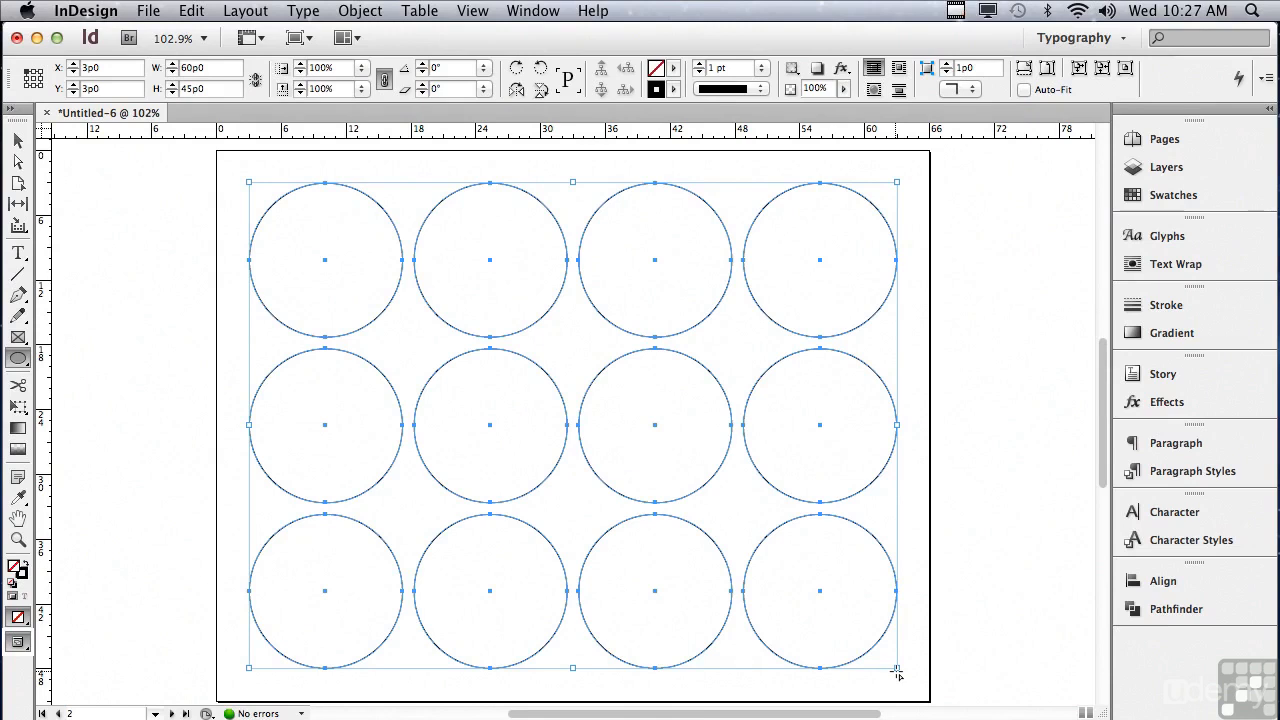
key(Delete)
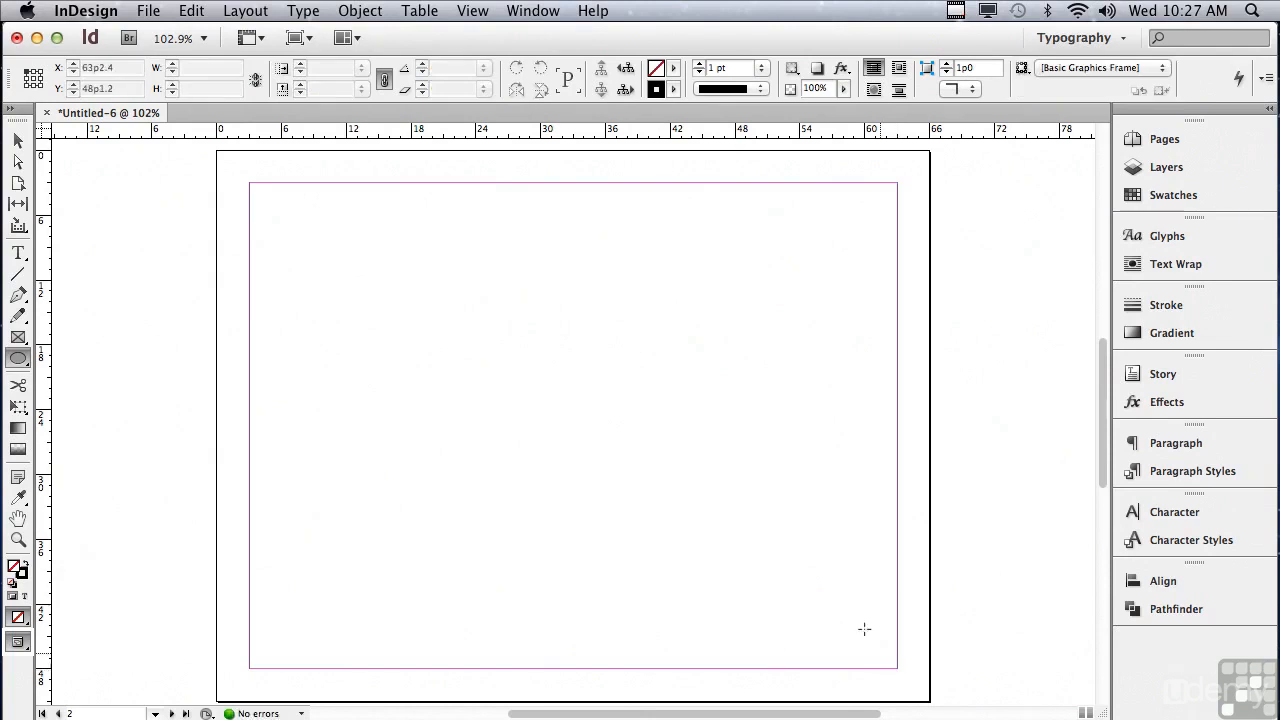
Show the document grid.
click(475, 11)
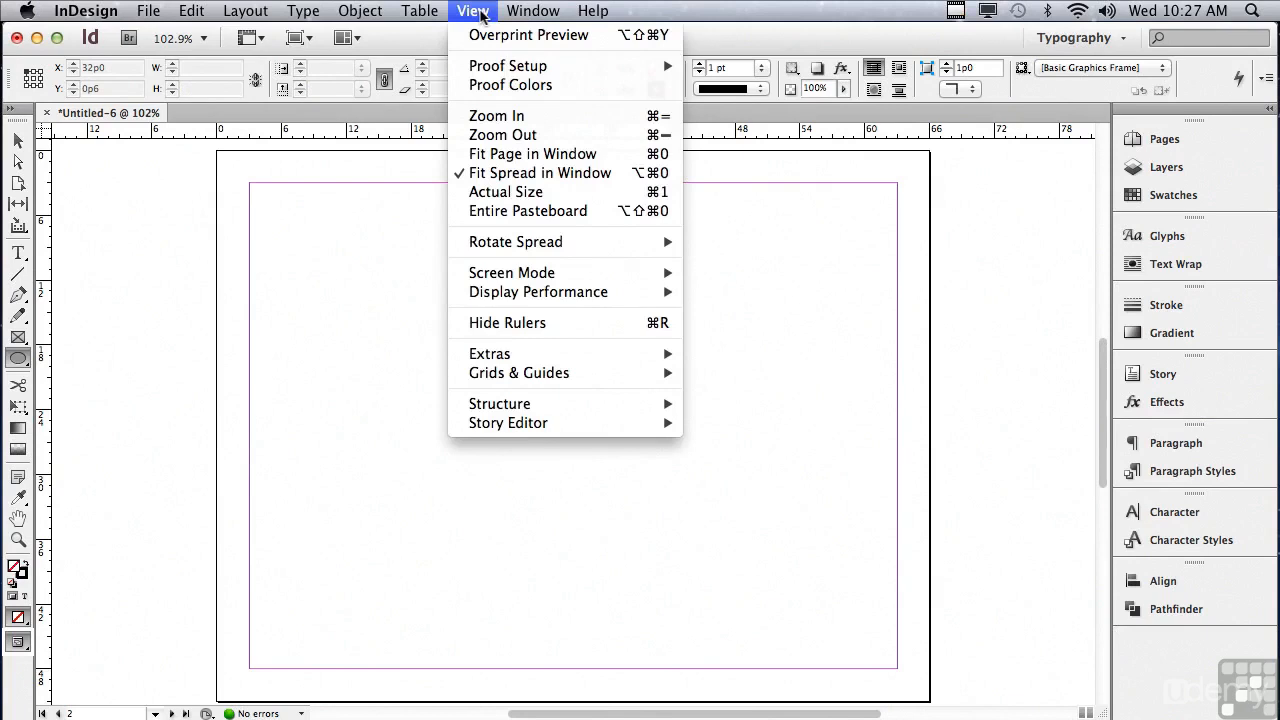
mouse_move(505, 372)
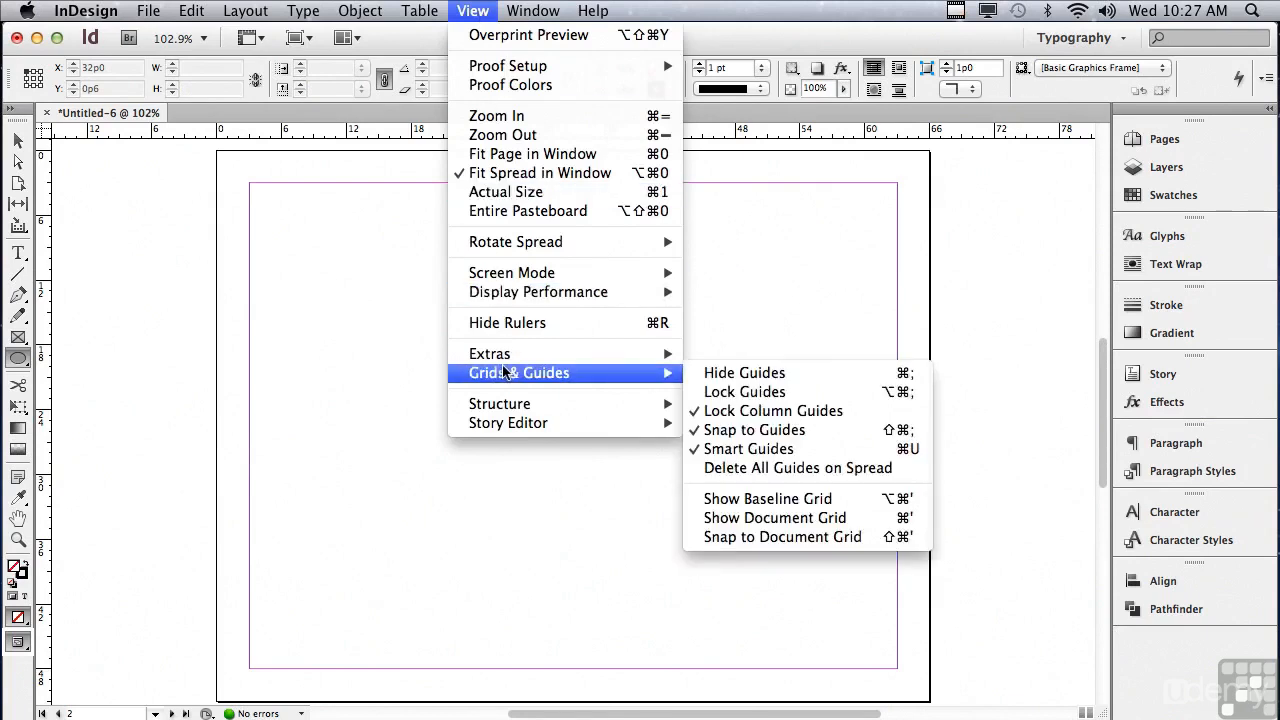
click(740, 520)
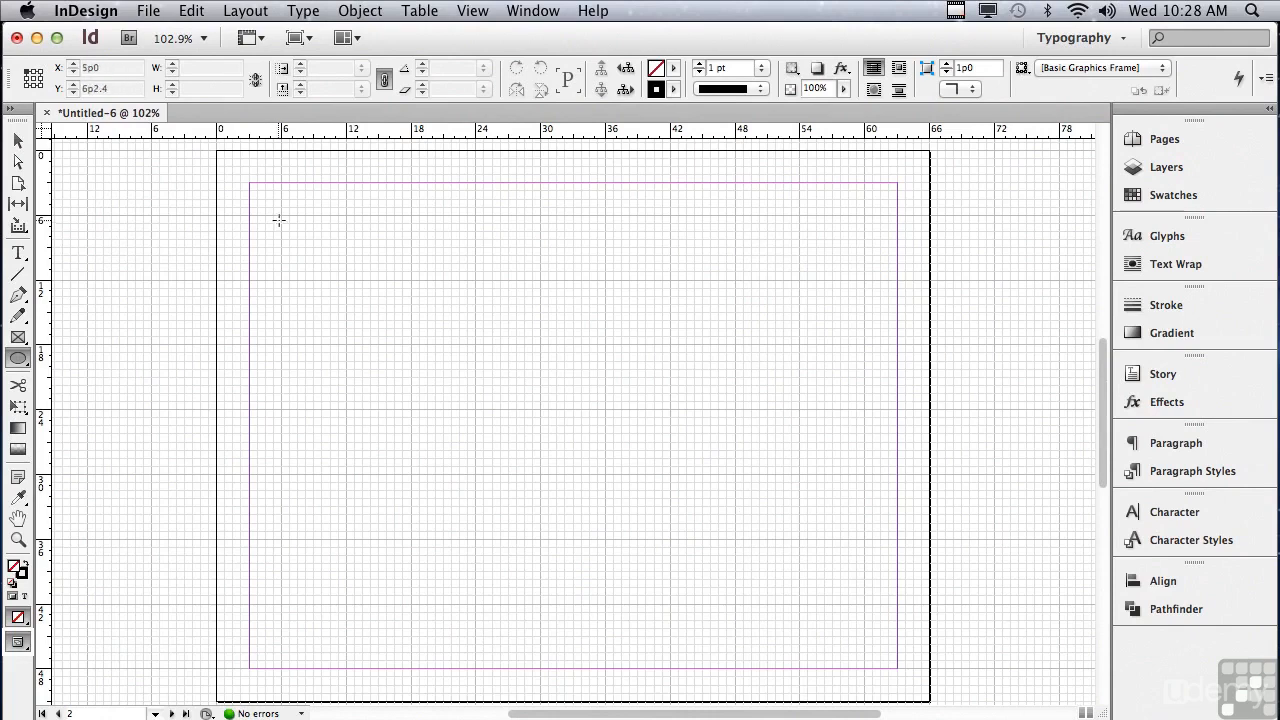
Draw an ellipse about 9p7 by 10p0 near the upper-left margin corner of page 2, and delete it.
drag(283, 219, 387, 328)
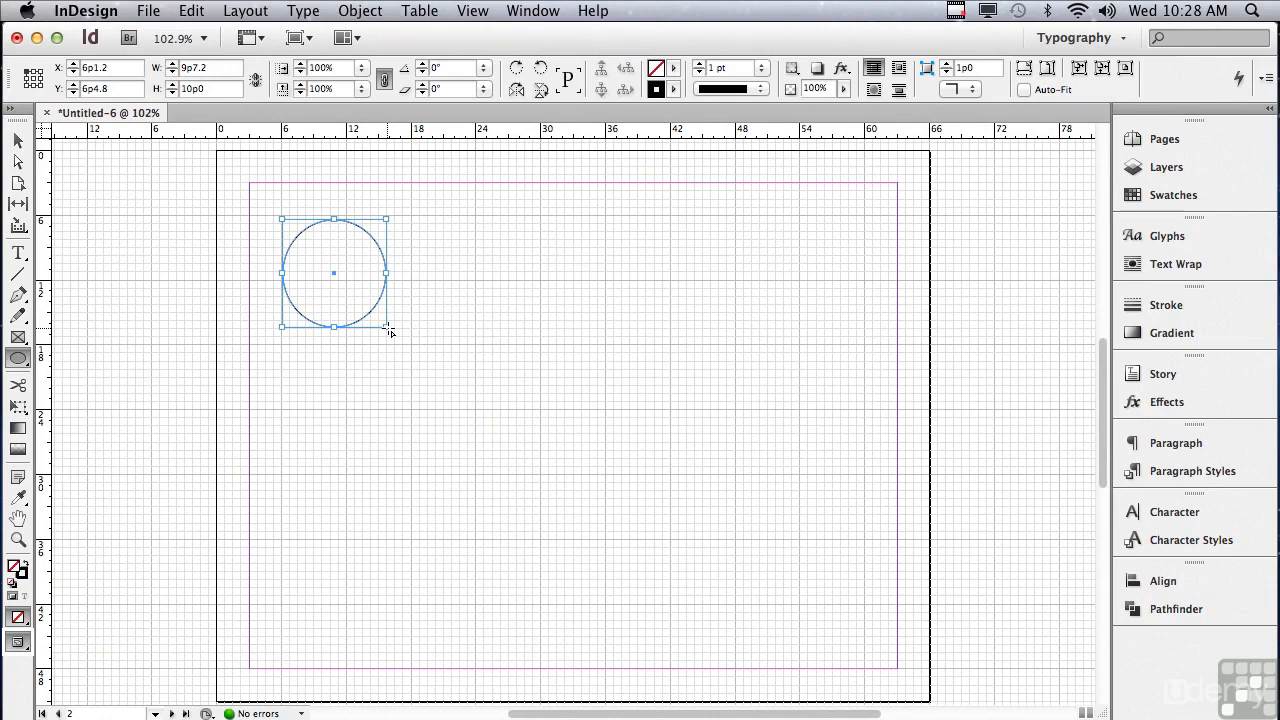
key(Delete)
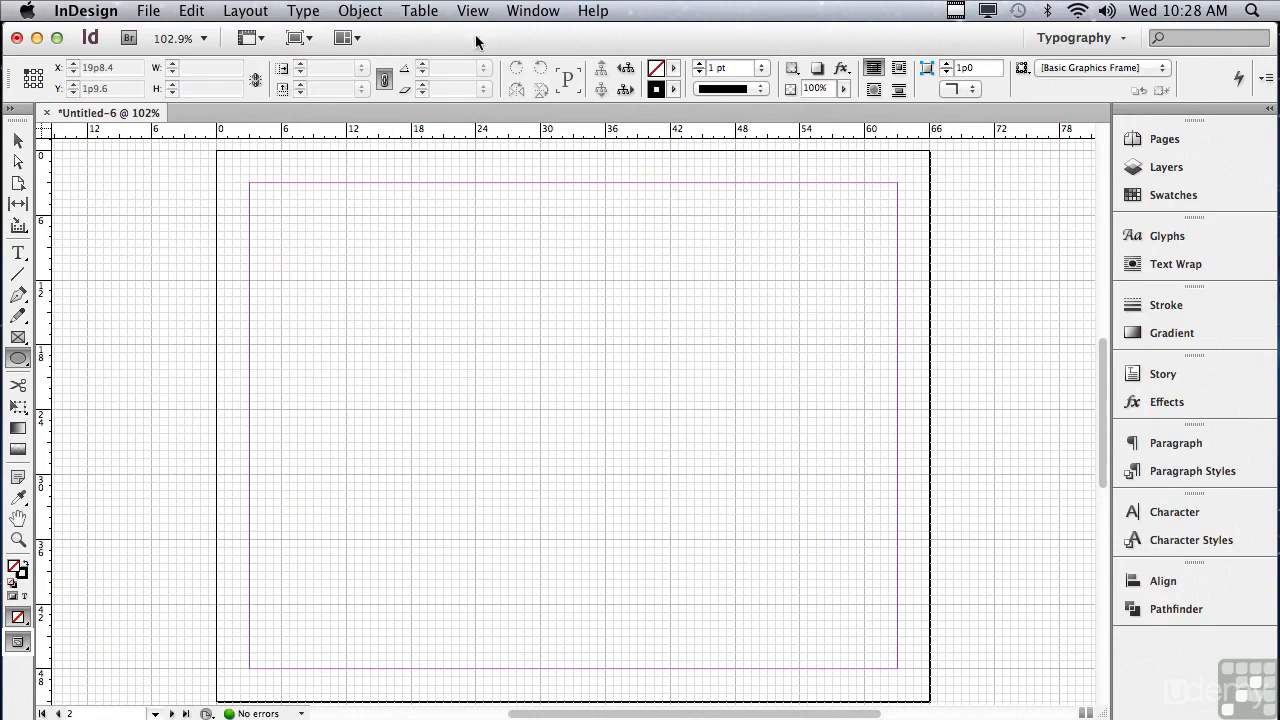
Turn on snapping to the document grid.
click(479, 12)
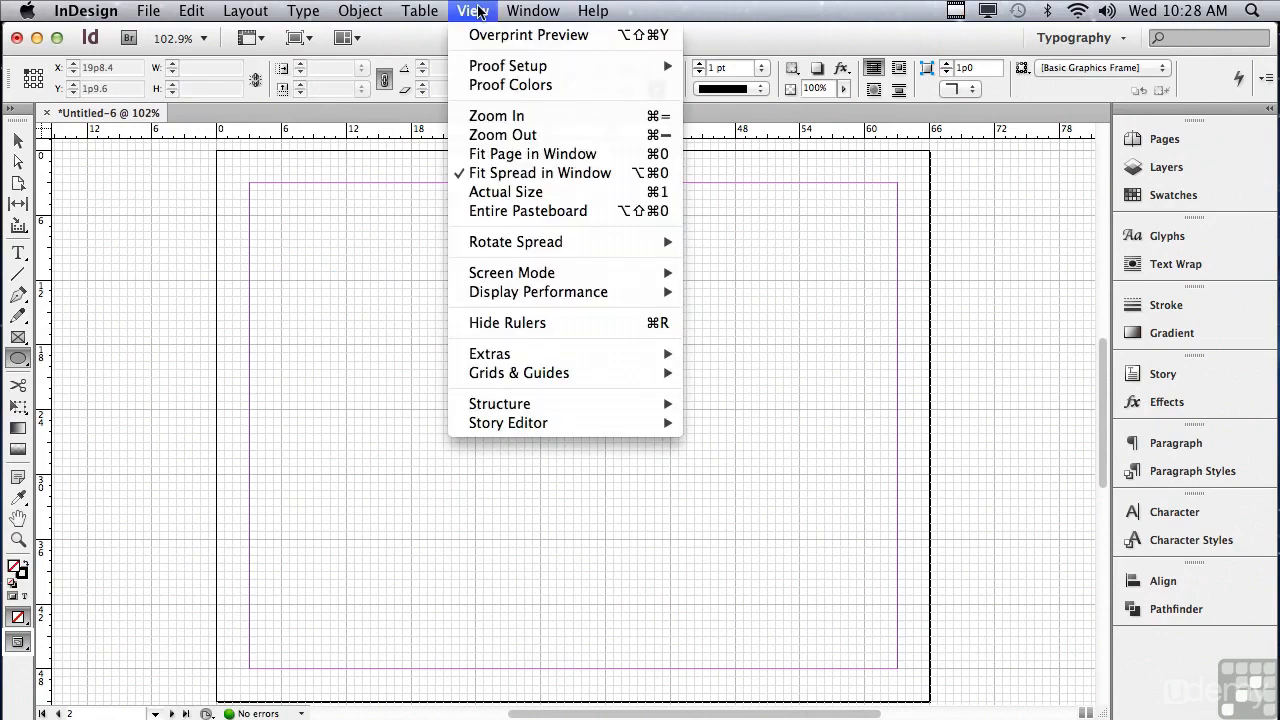
mouse_move(502, 374)
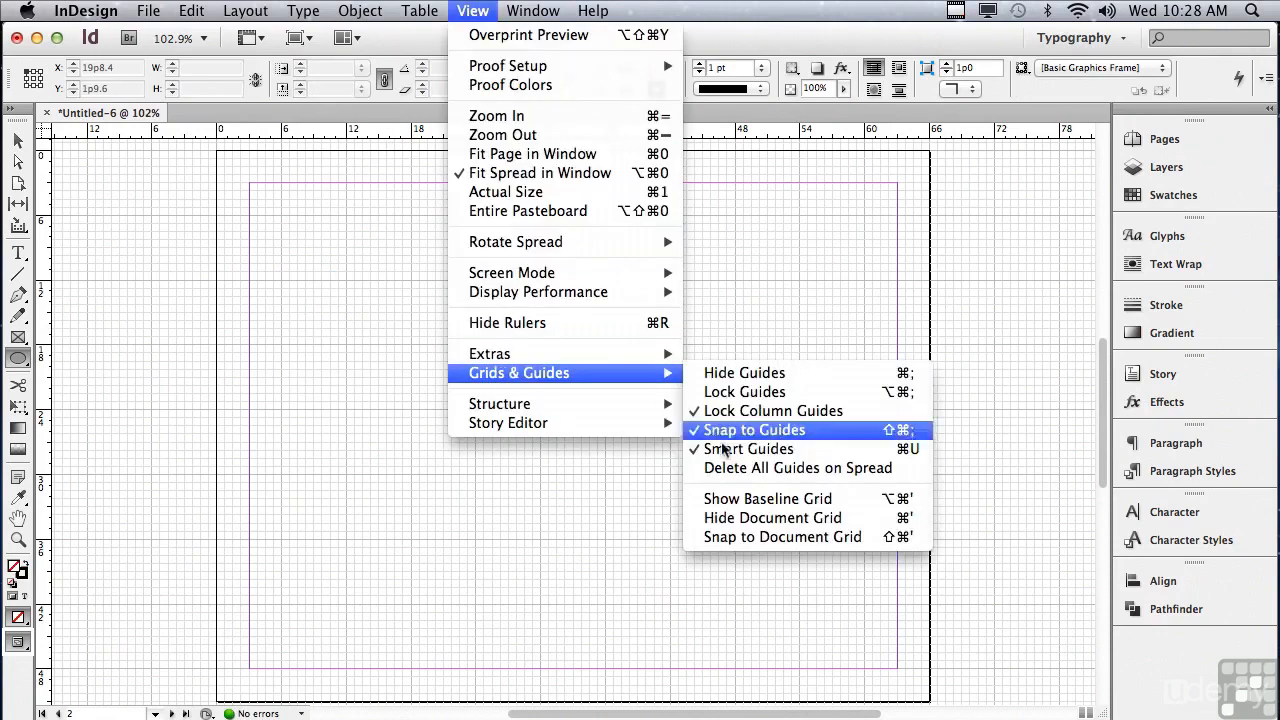
click(738, 537)
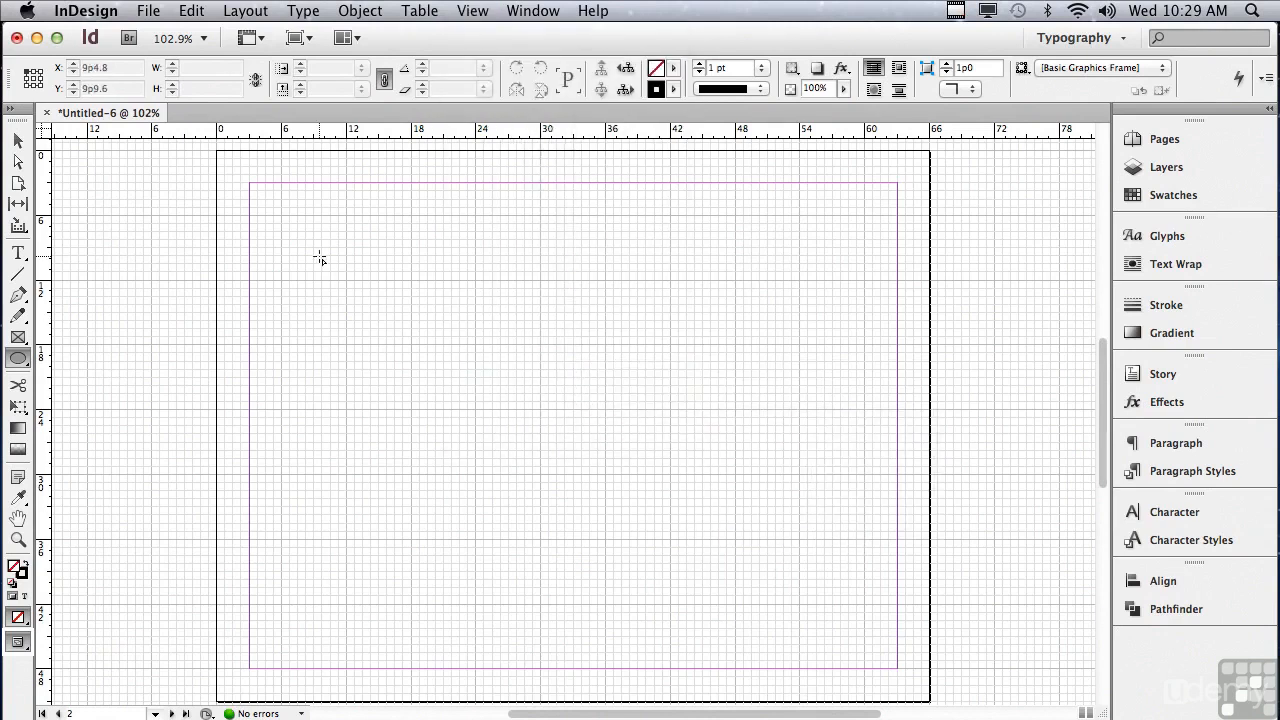
Draw four 5p3 circles in a row on page 2 at Y 6p0, starting at X 6p0, 12p0, 18p0 and 24p0.
drag(286, 219, 340, 272)
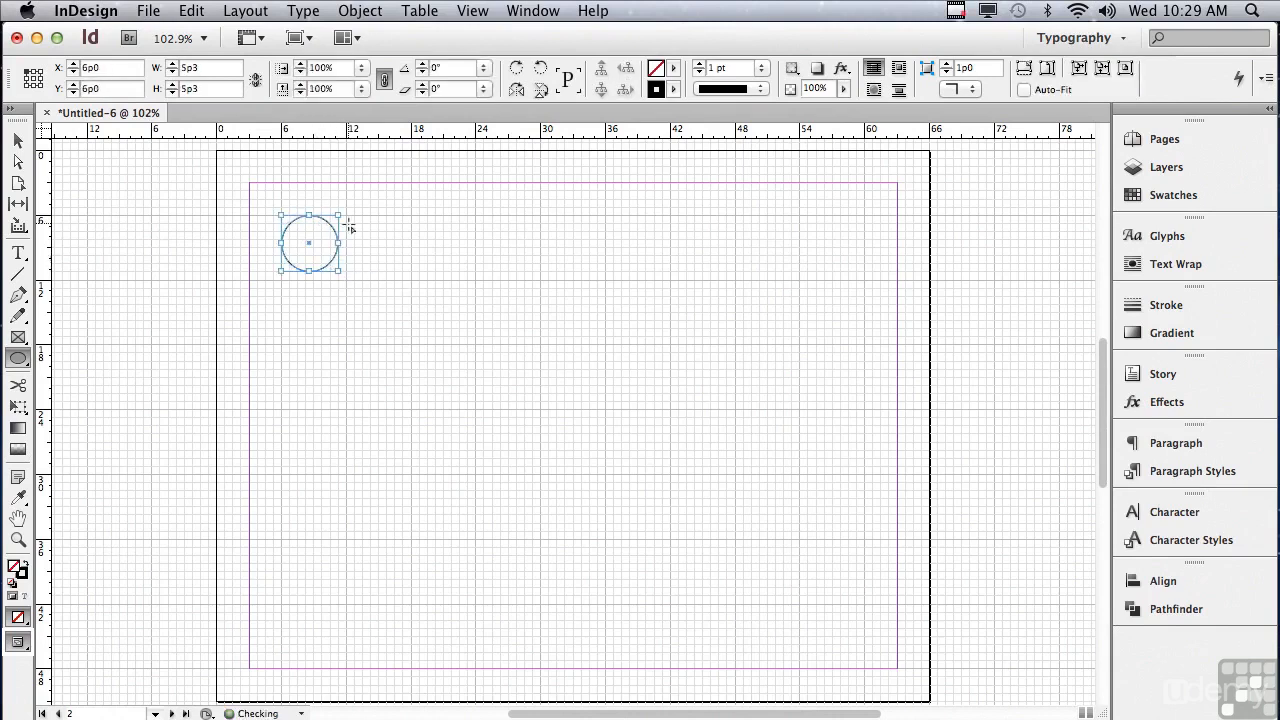
drag(347, 216, 402, 272)
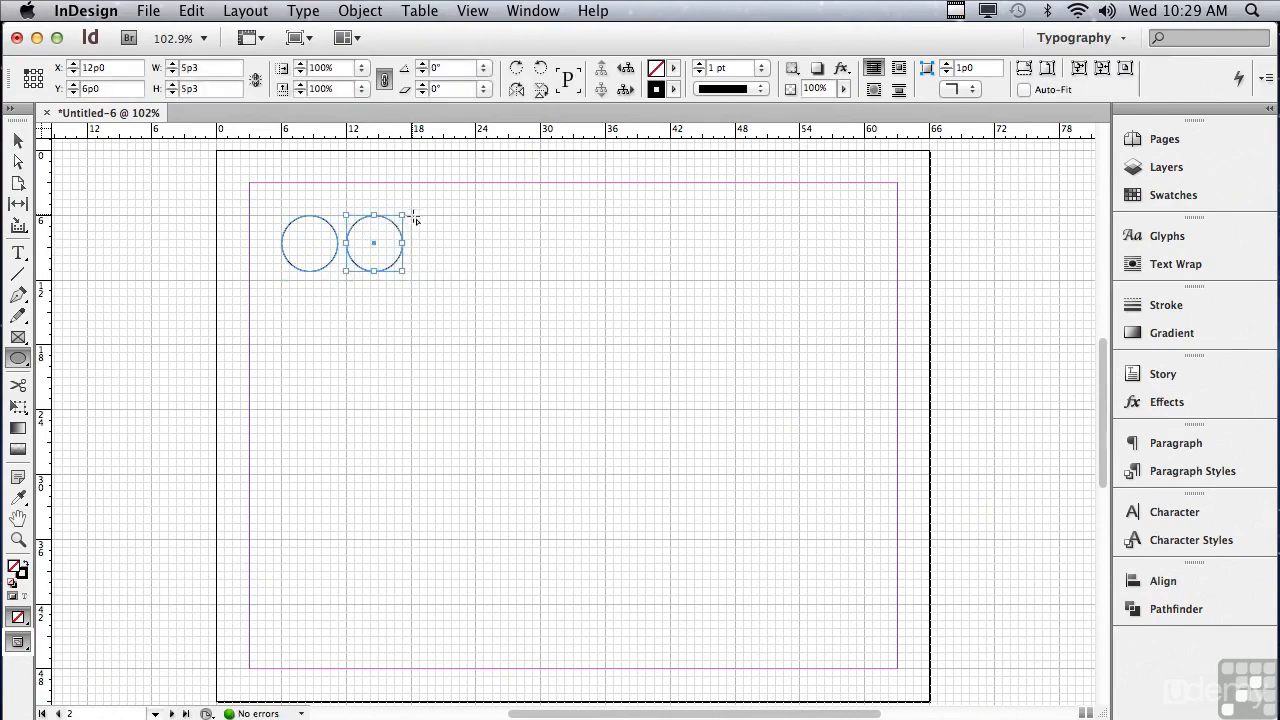
drag(412, 216, 470, 274)
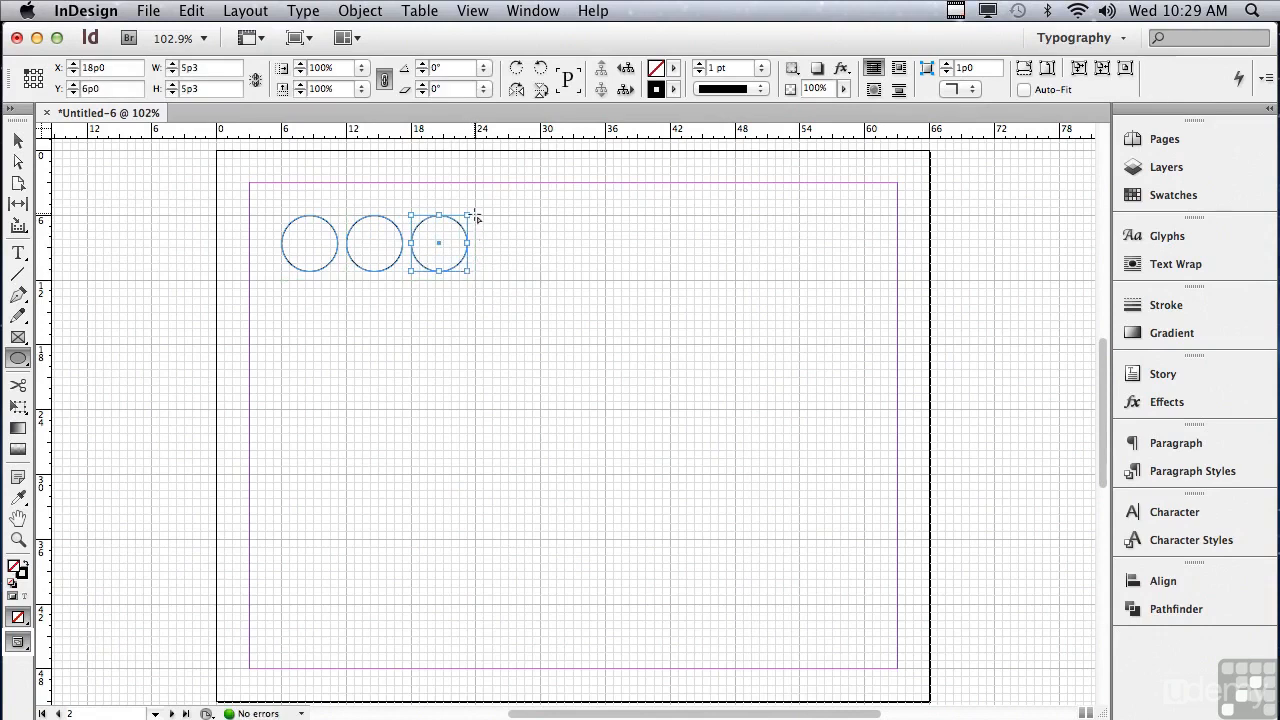
drag(477, 216, 532, 274)
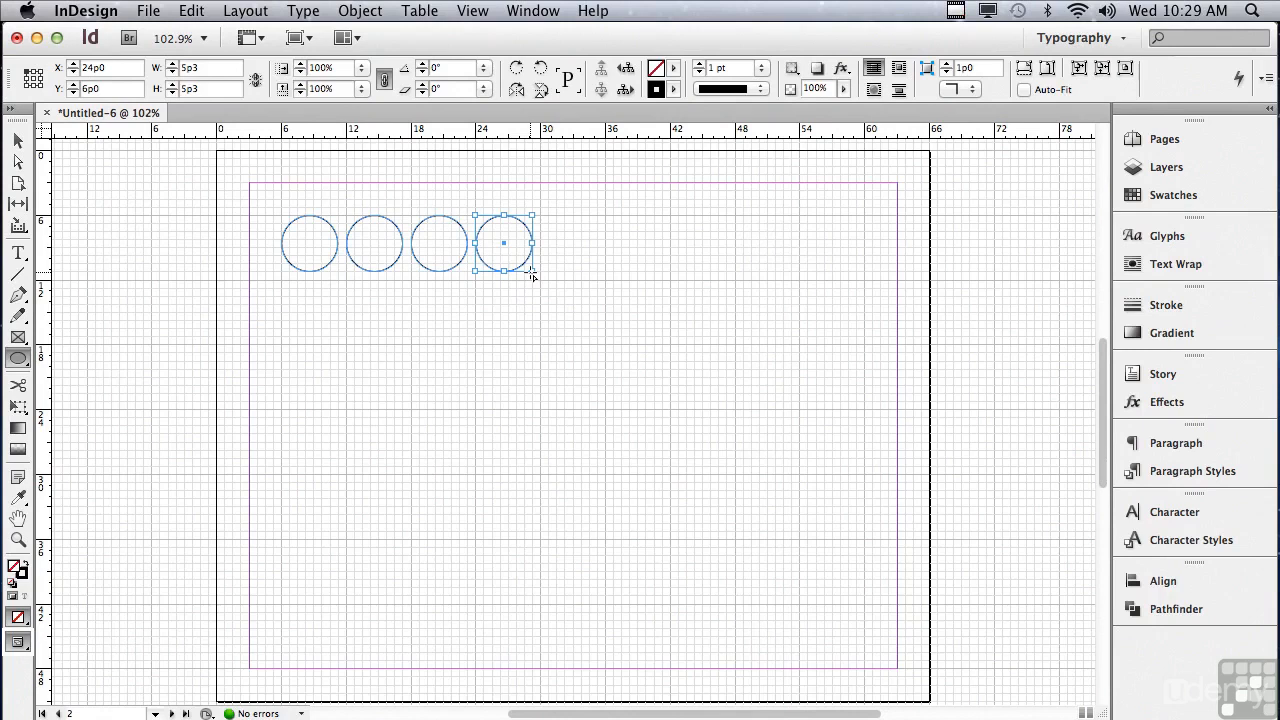
Hide the document grid and draw a fifth 5p3 circle in the row at X 30p0, Y 6p0.
click(463, 11)
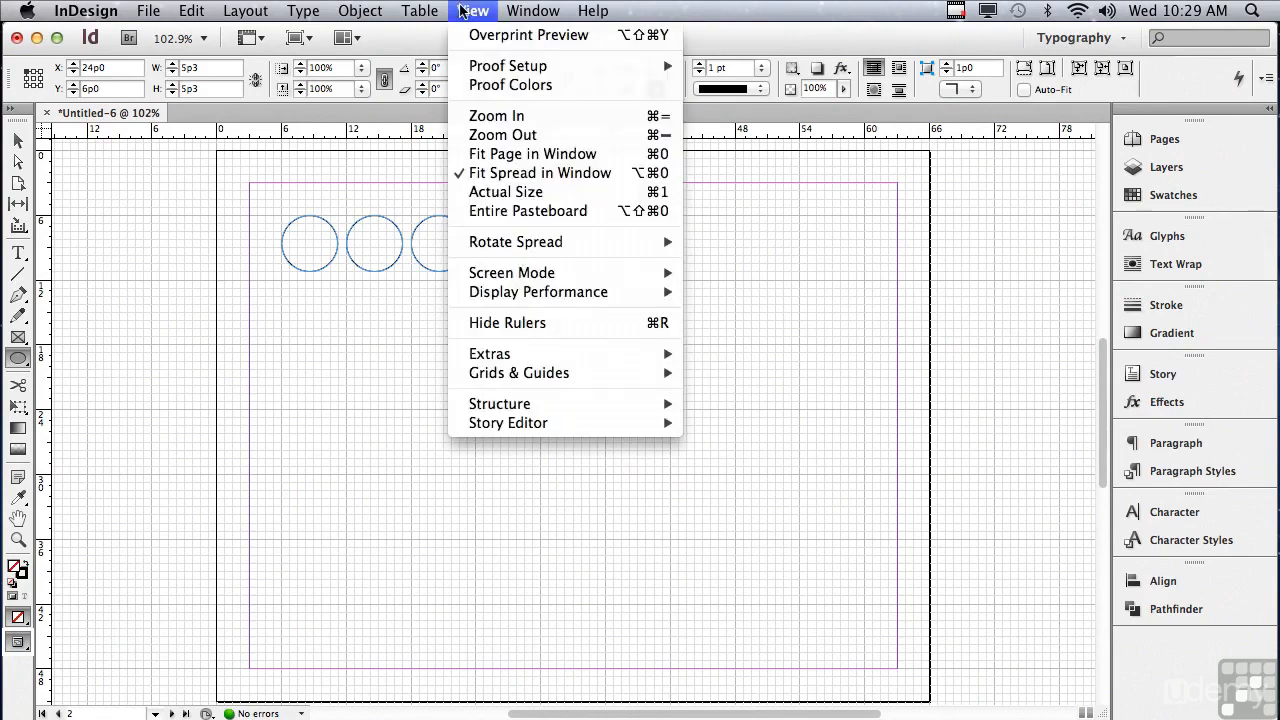
mouse_move(519, 377)
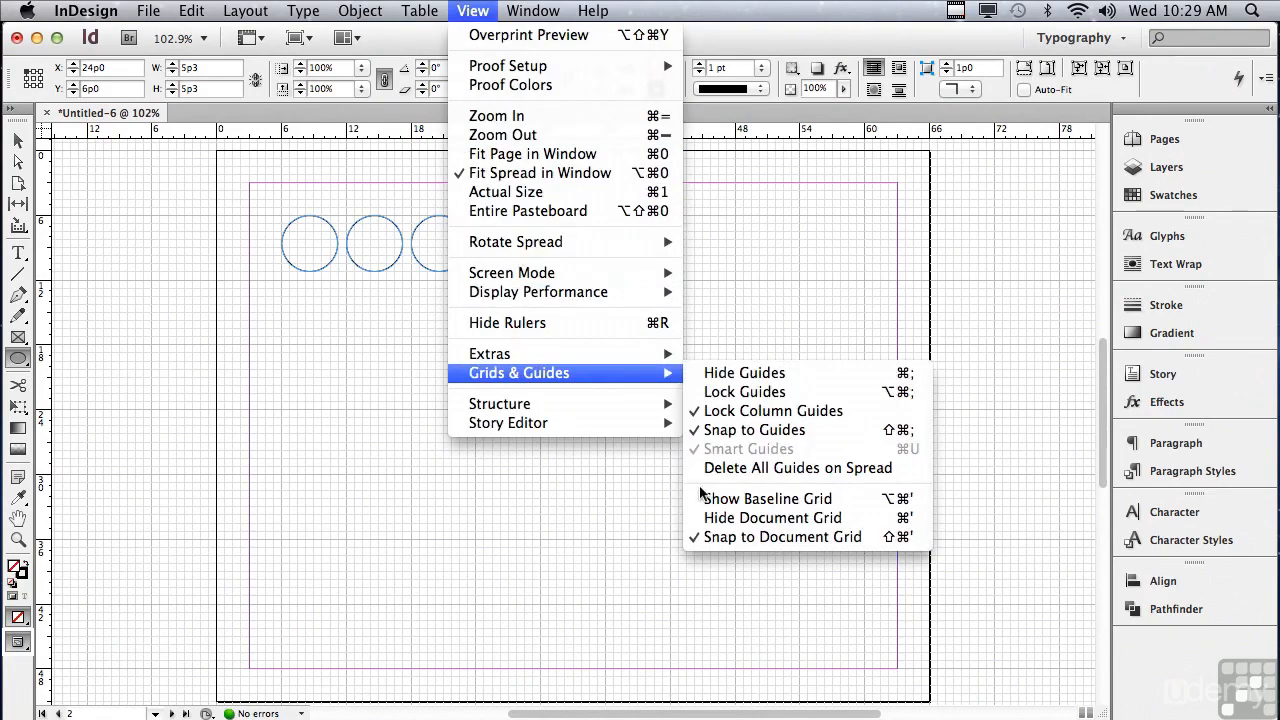
click(708, 519)
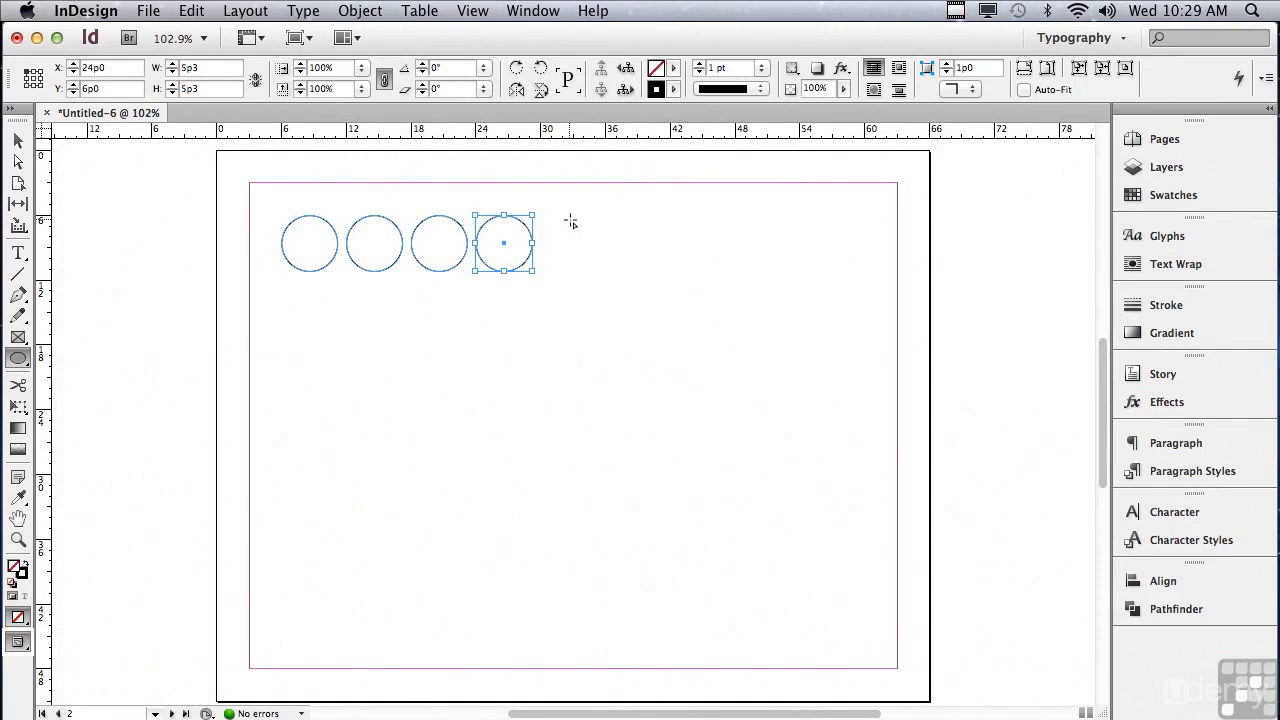
drag(541, 215, 597, 276)
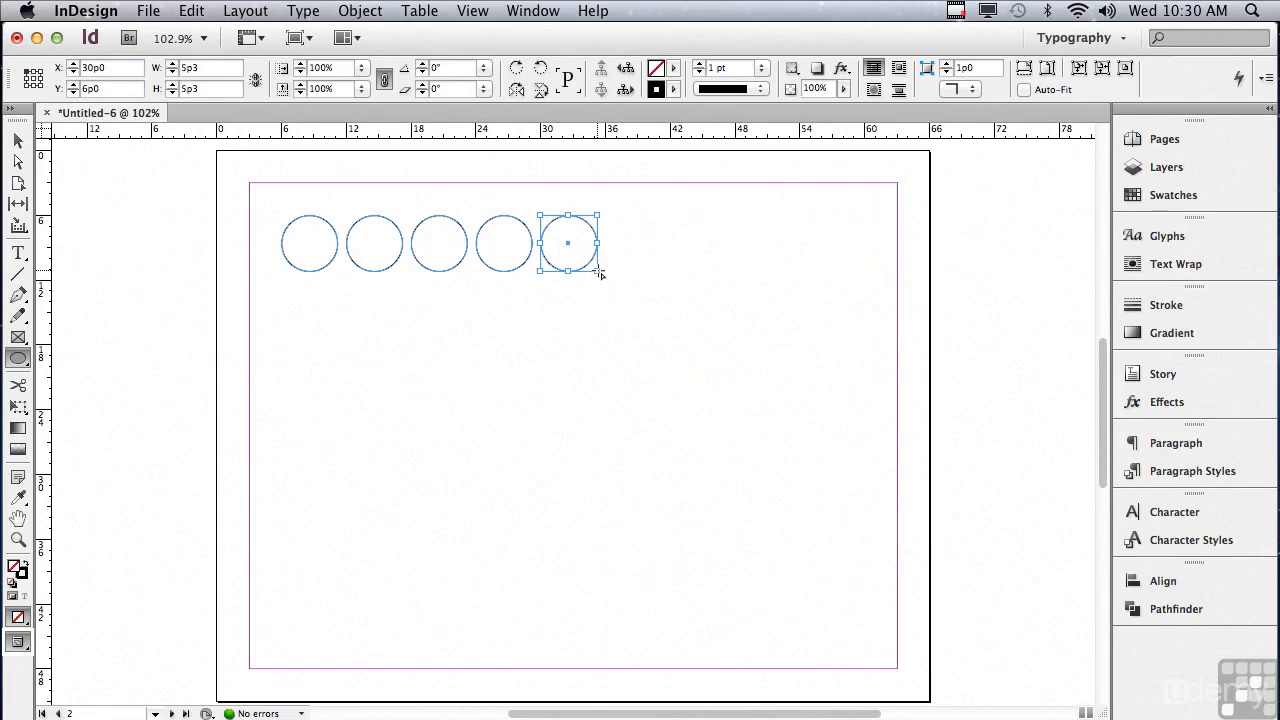
Turn off snapping to the document grid and draw an ellipse about 11p6 by 11p5 beside the row, near X 38p6, Y 6p0.
click(474, 10)
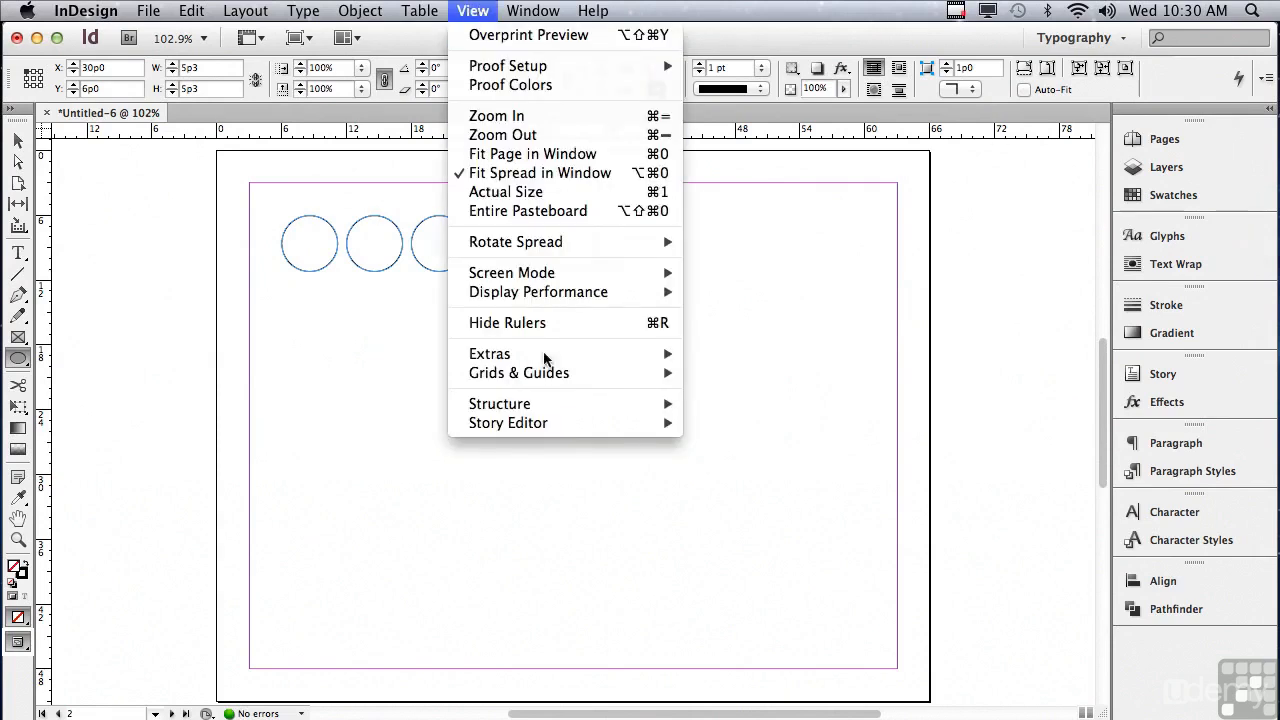
mouse_move(555, 383)
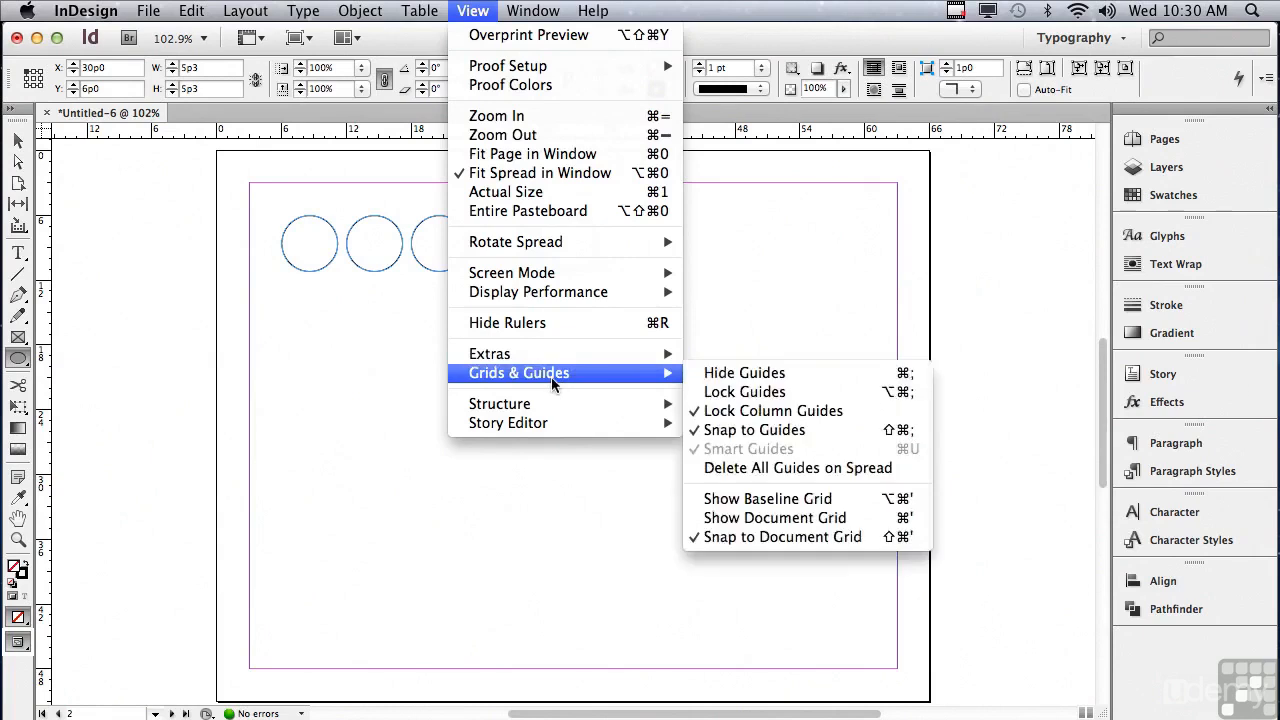
click(749, 538)
drag(678, 261, 838, 343)
Draw a rectangle on page 3 that fills the margins, 60p0 by 45p0.
drag(1100, 380, 1077, 586)
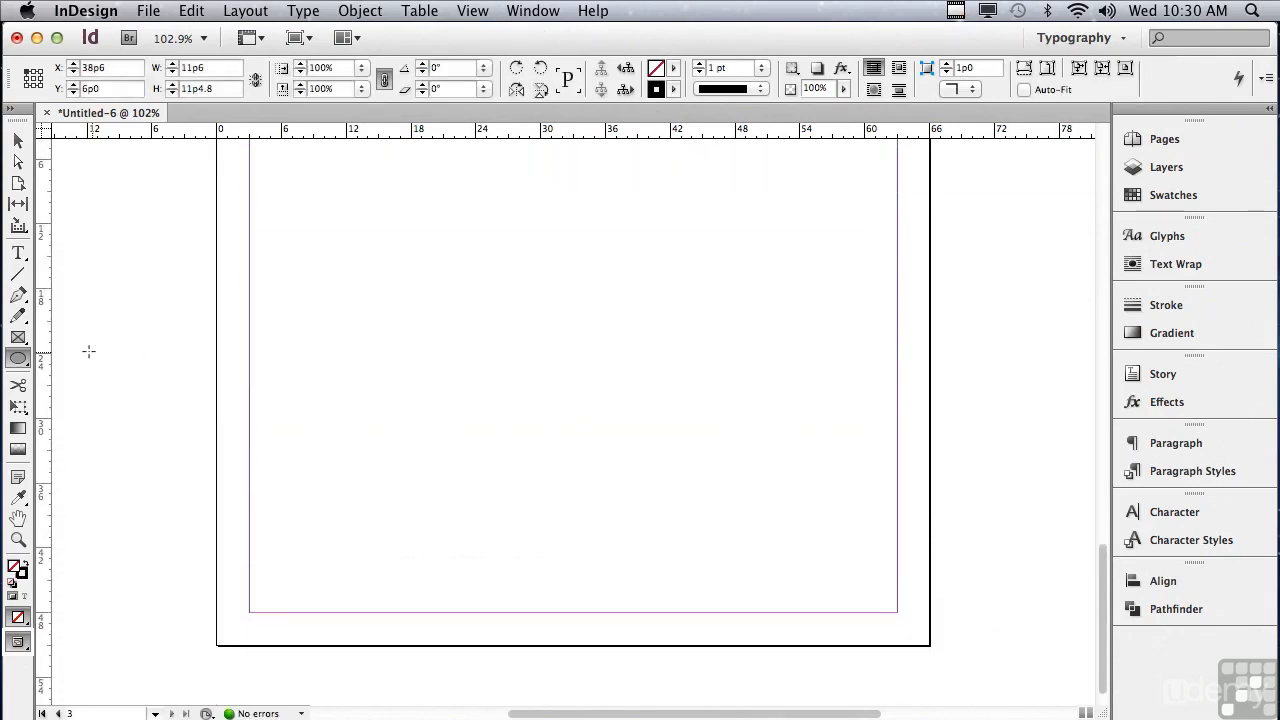
click(19, 361)
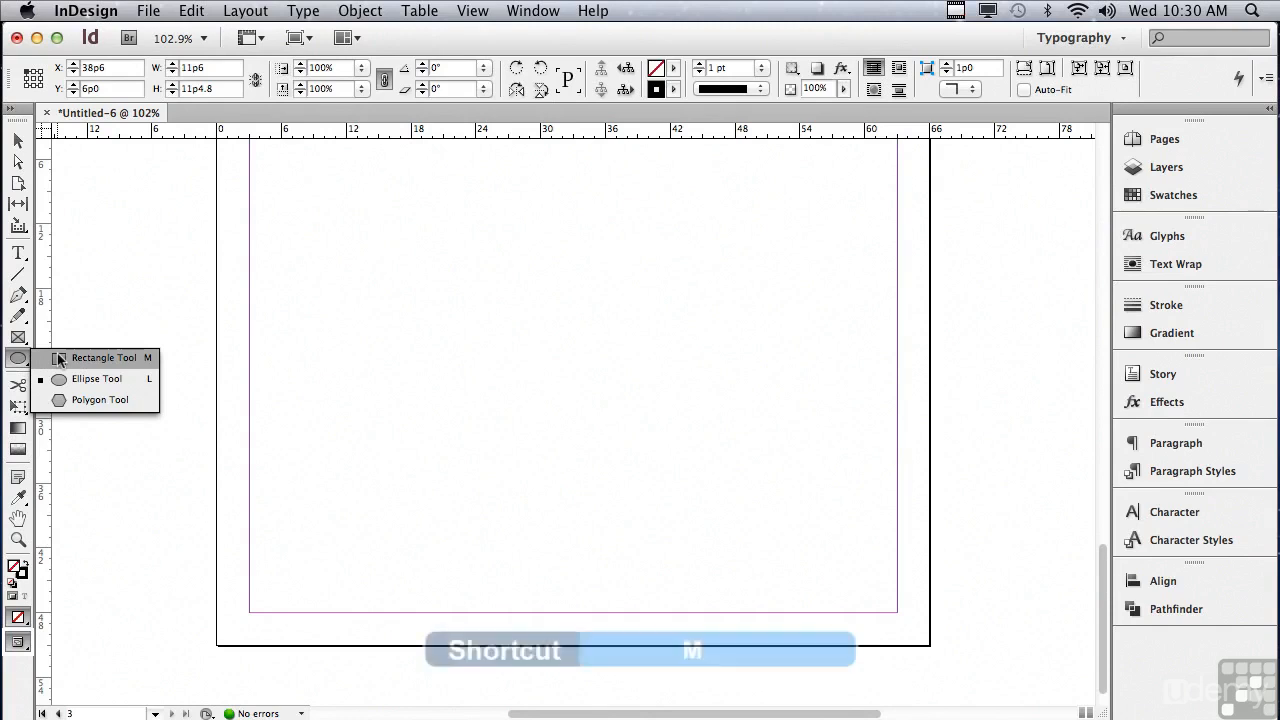
click(60, 358)
scroll(1100, 582, up, 2)
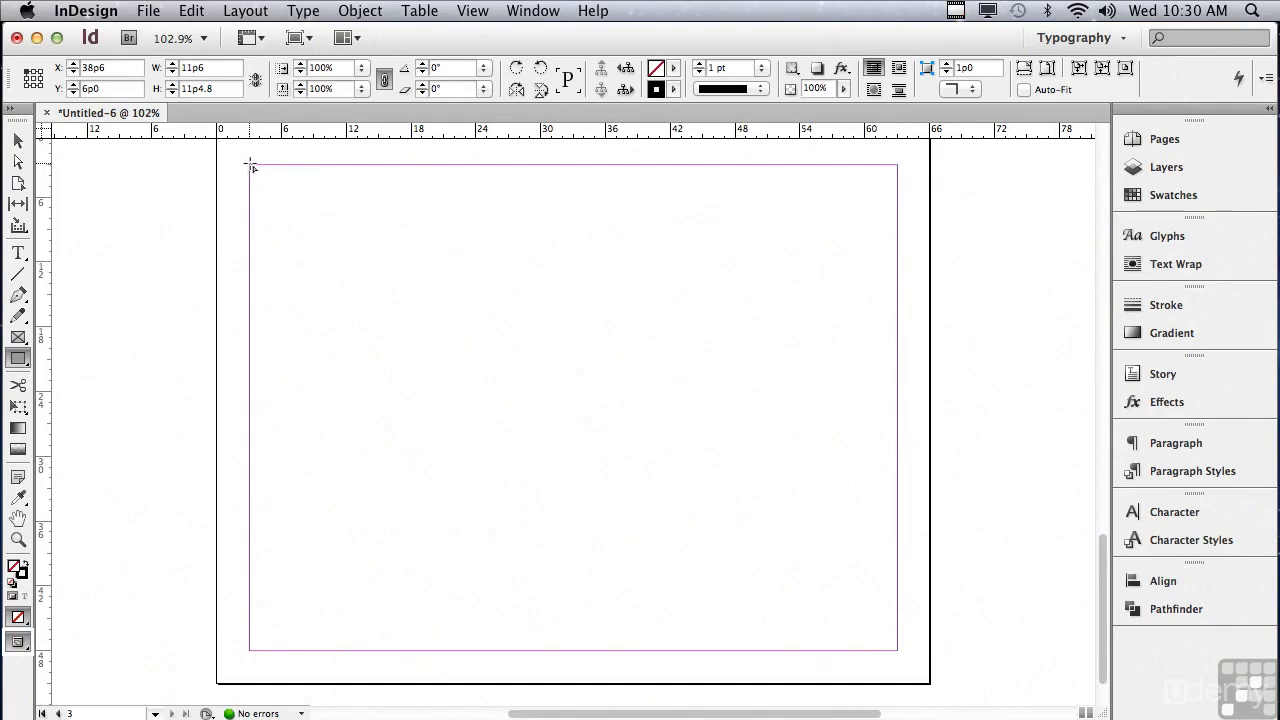
drag(250, 166, 898, 653)
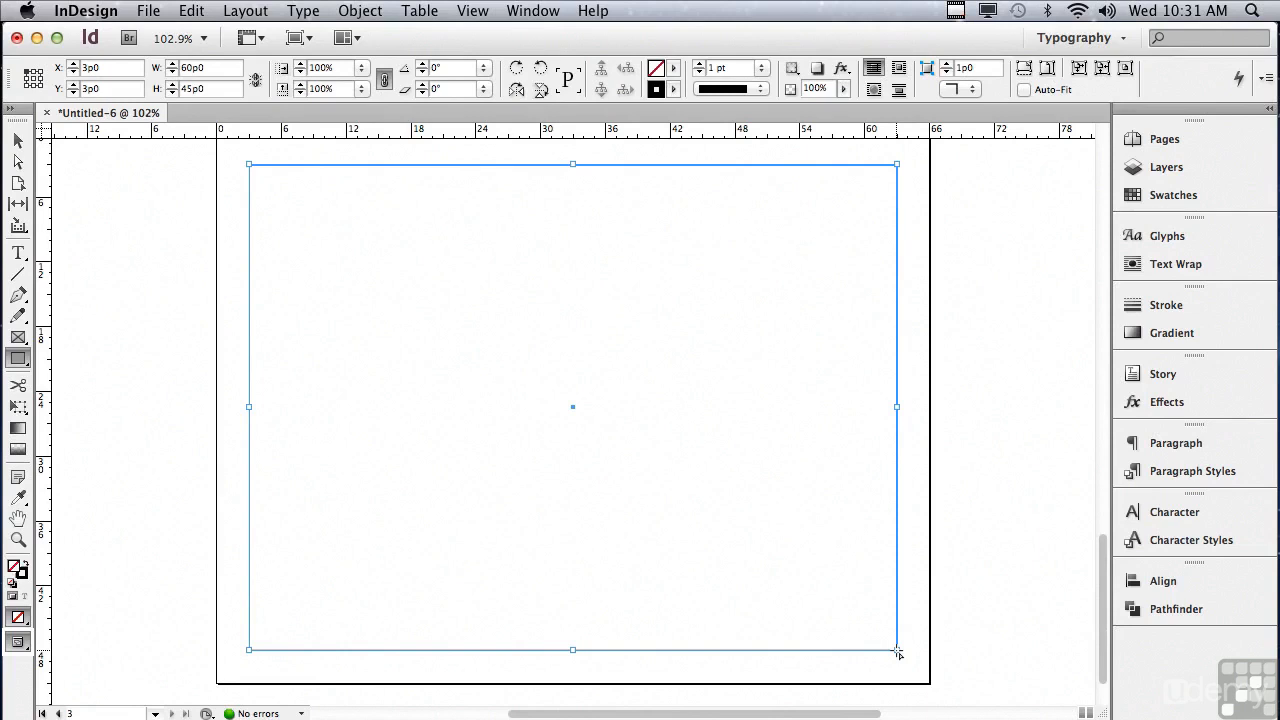
Display the available scripts and expand the JavaScript folder of the application's samples.
click(537, 10)
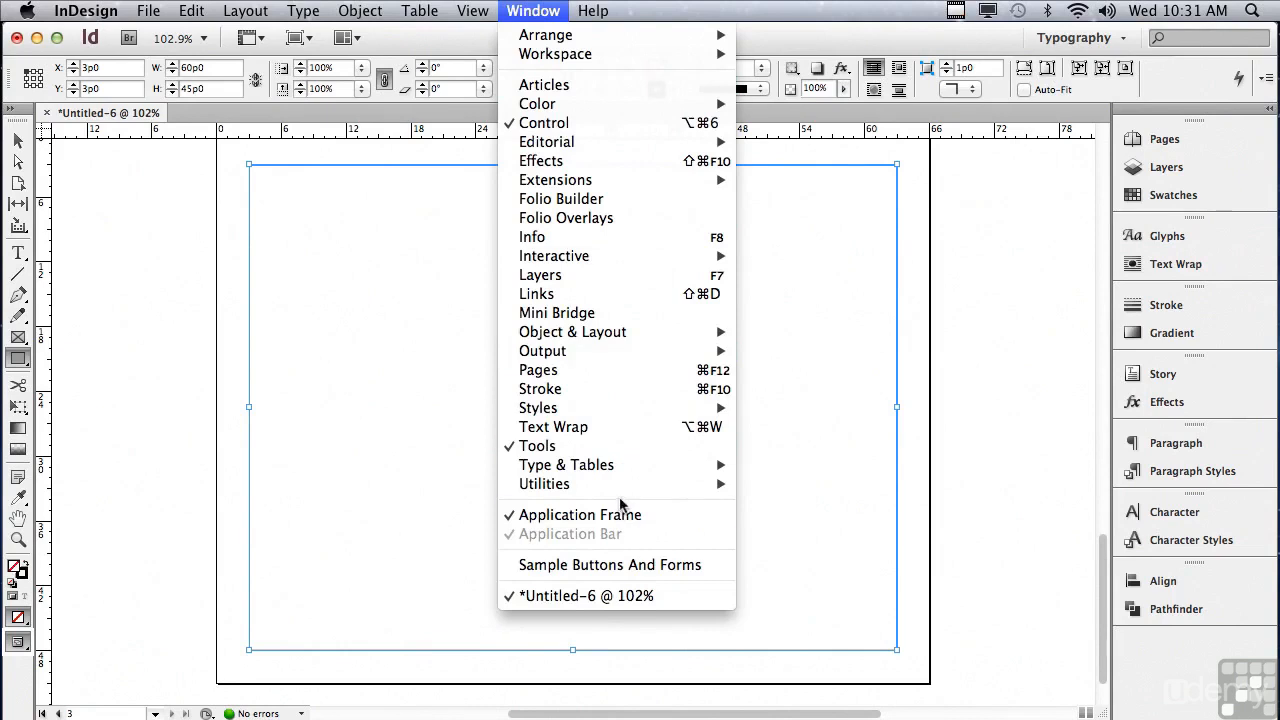
mouse_move(618, 487)
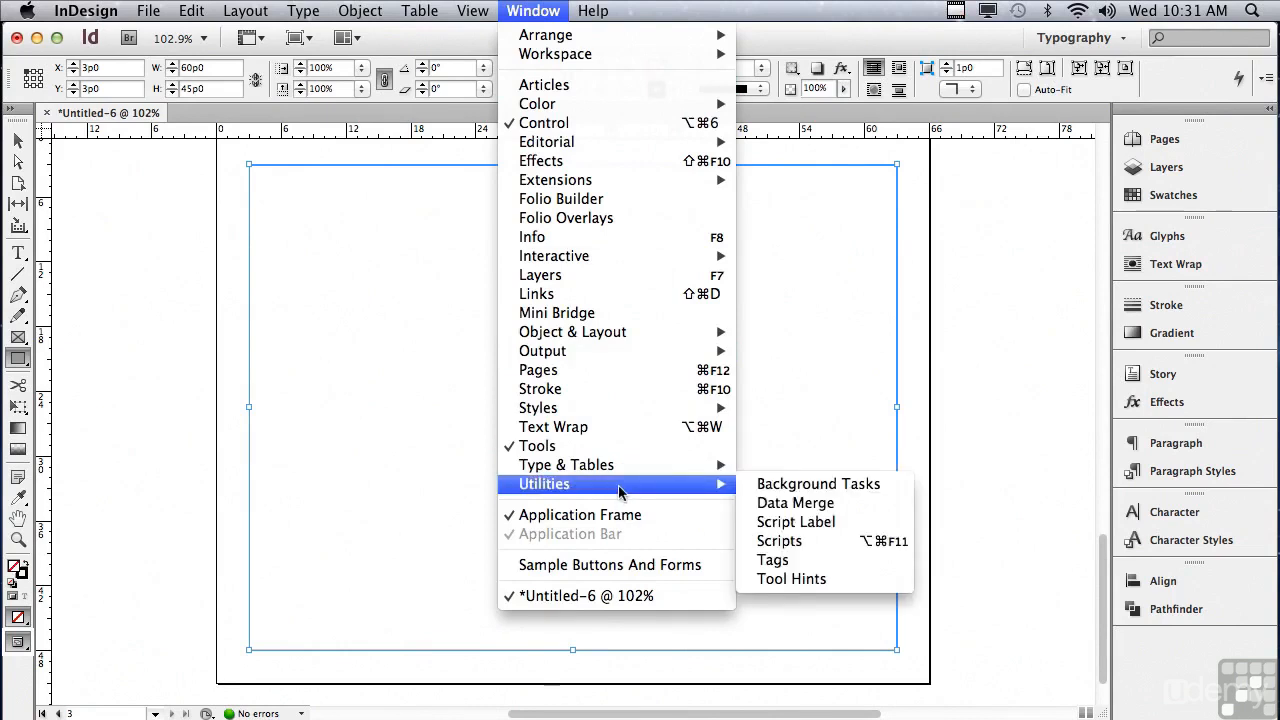
click(782, 542)
scroll(951, 436, up, 2)
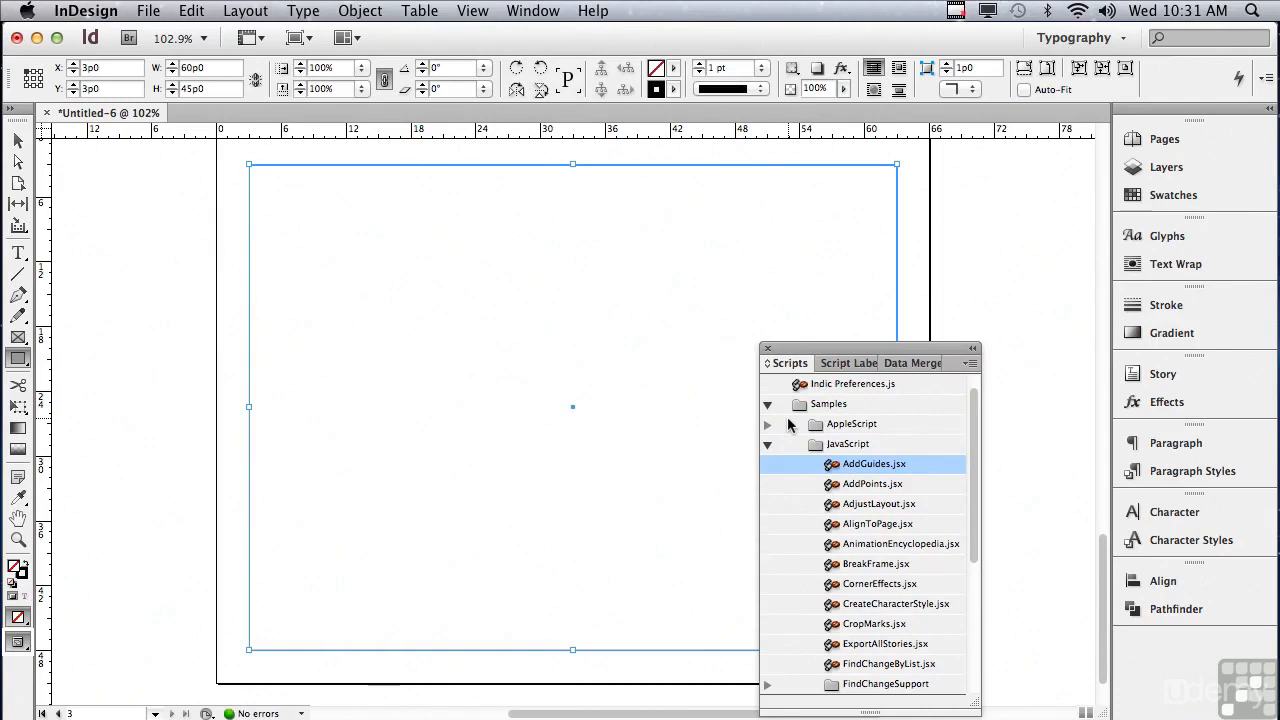
click(768, 444)
click(768, 424)
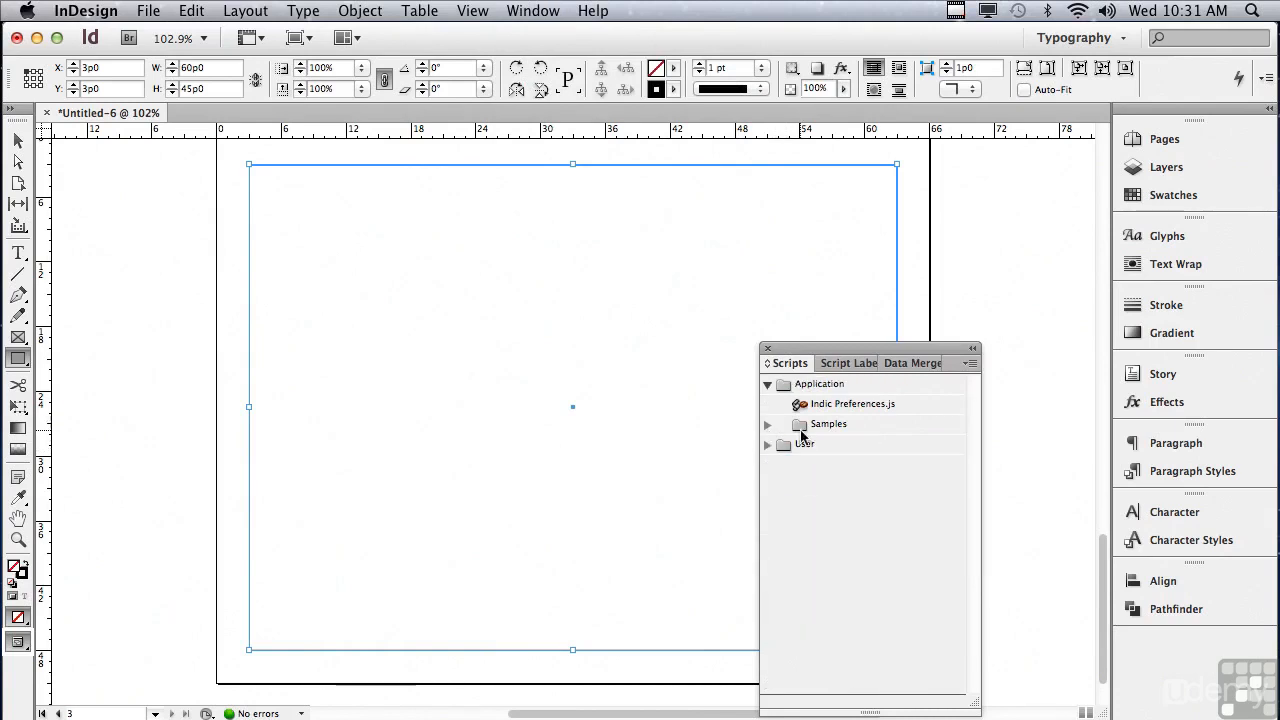
click(768, 425)
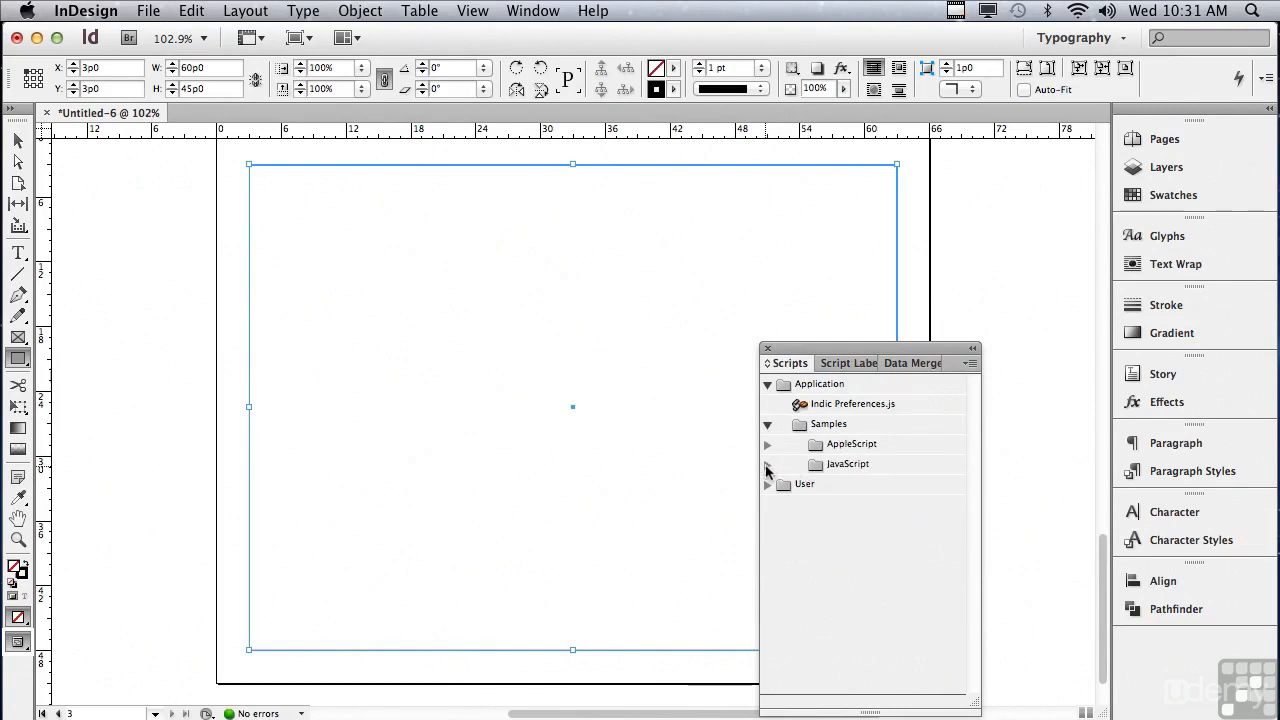
click(819, 467)
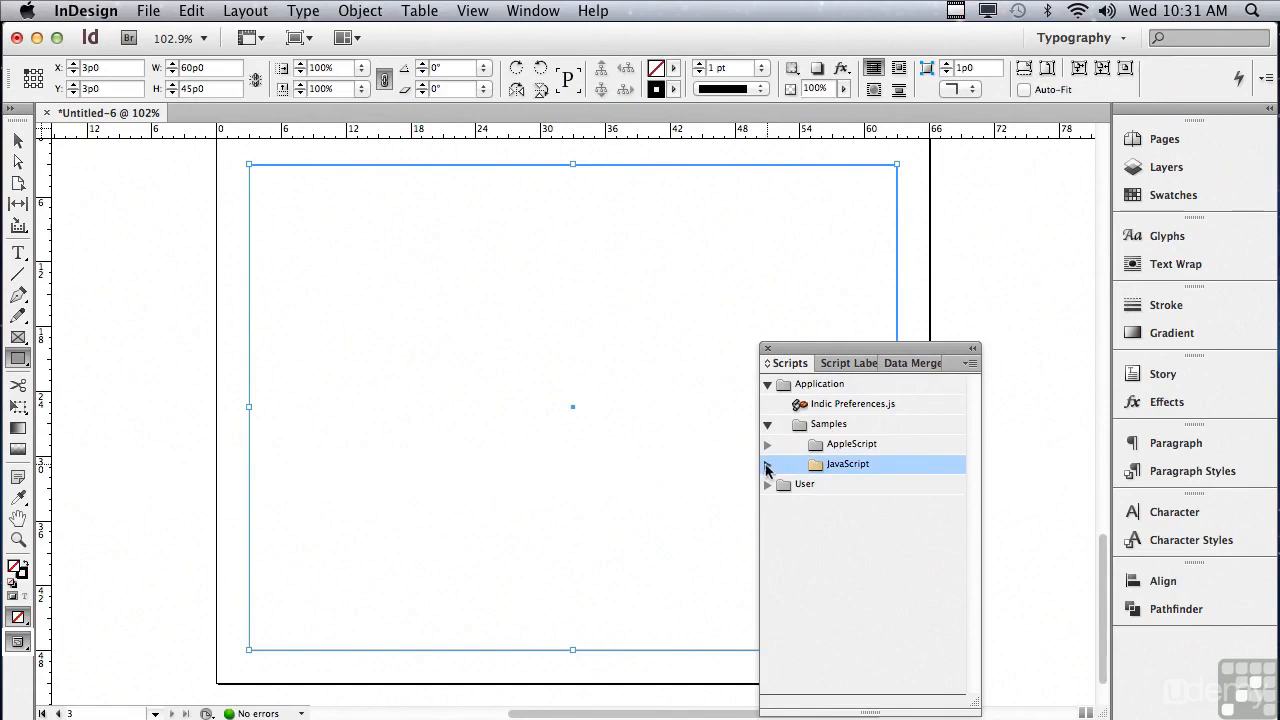
click(767, 467)
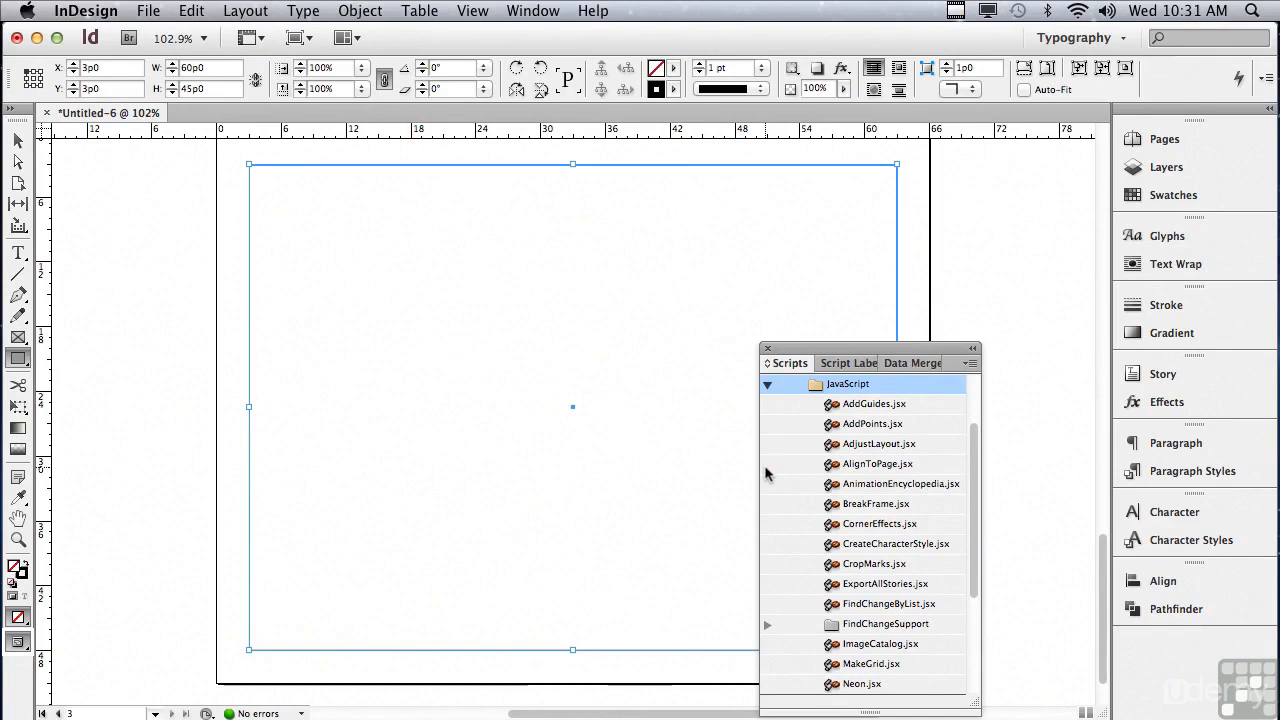
Run the MakeGrid script on the page 3 rectangle with 3 rows, 3 columns and the Graphic frame type.
double_click(865, 665)
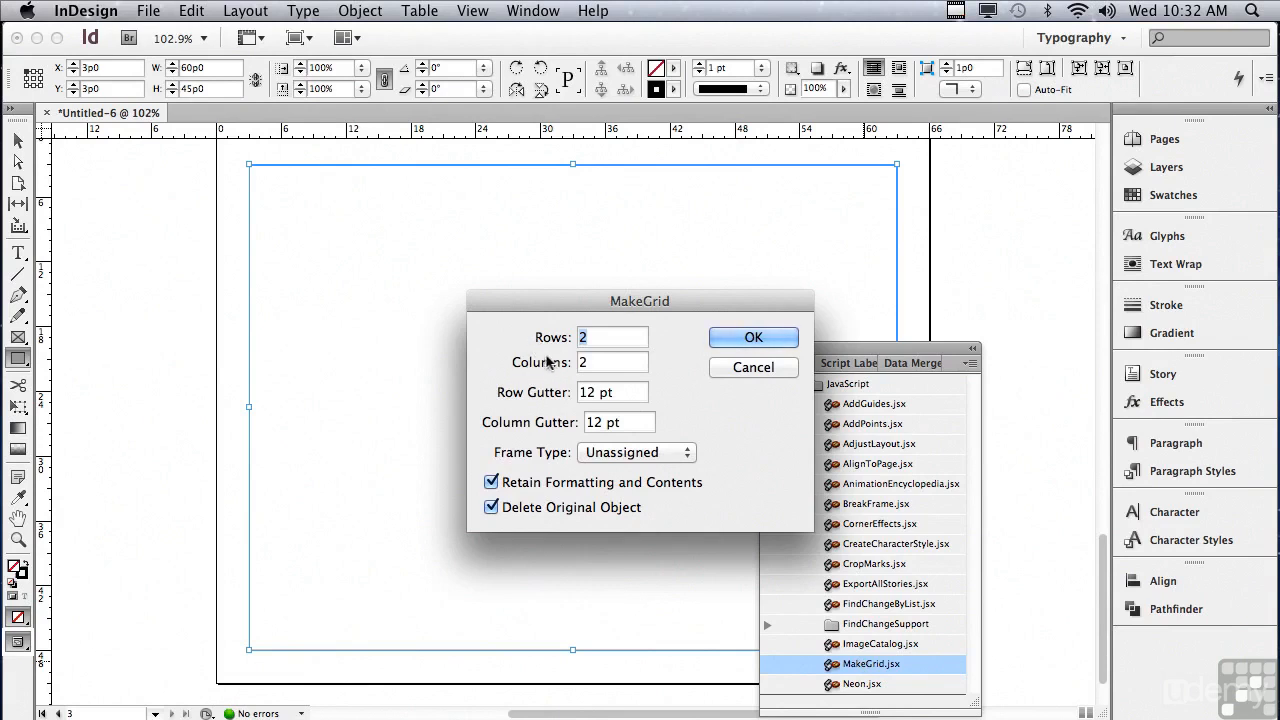
text(3)
key(Tab)
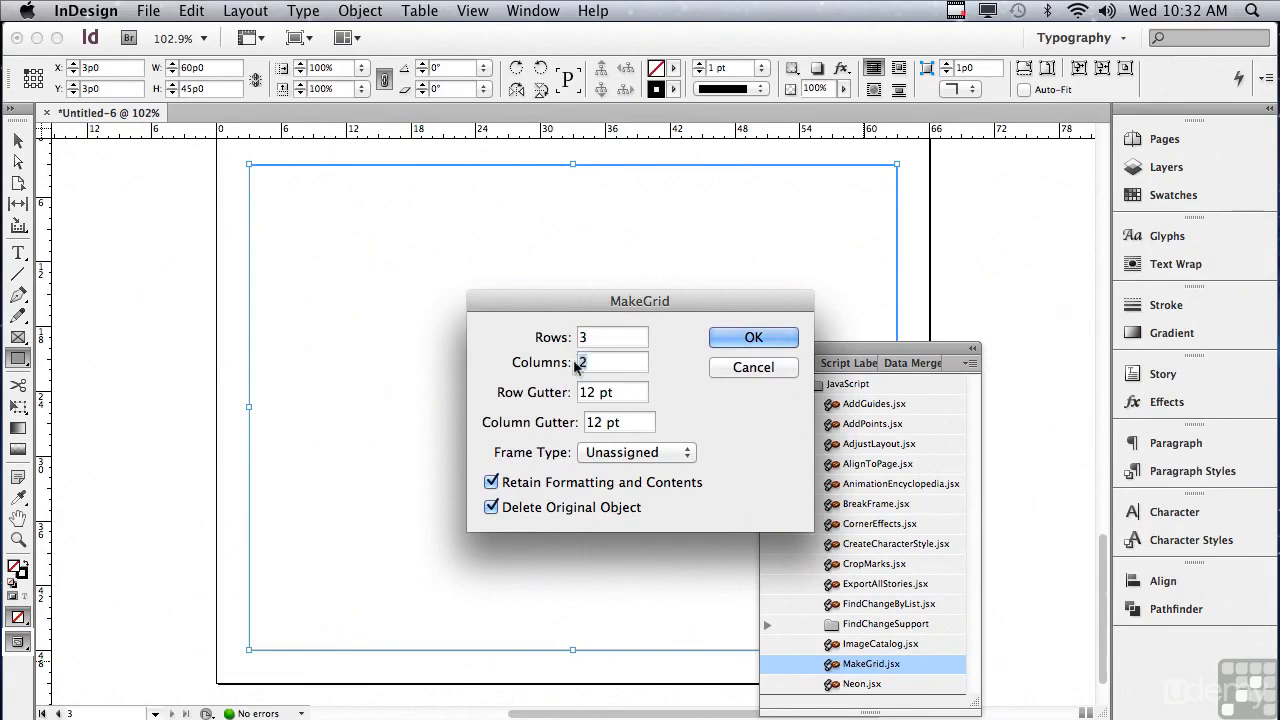
text(3)
click(616, 455)
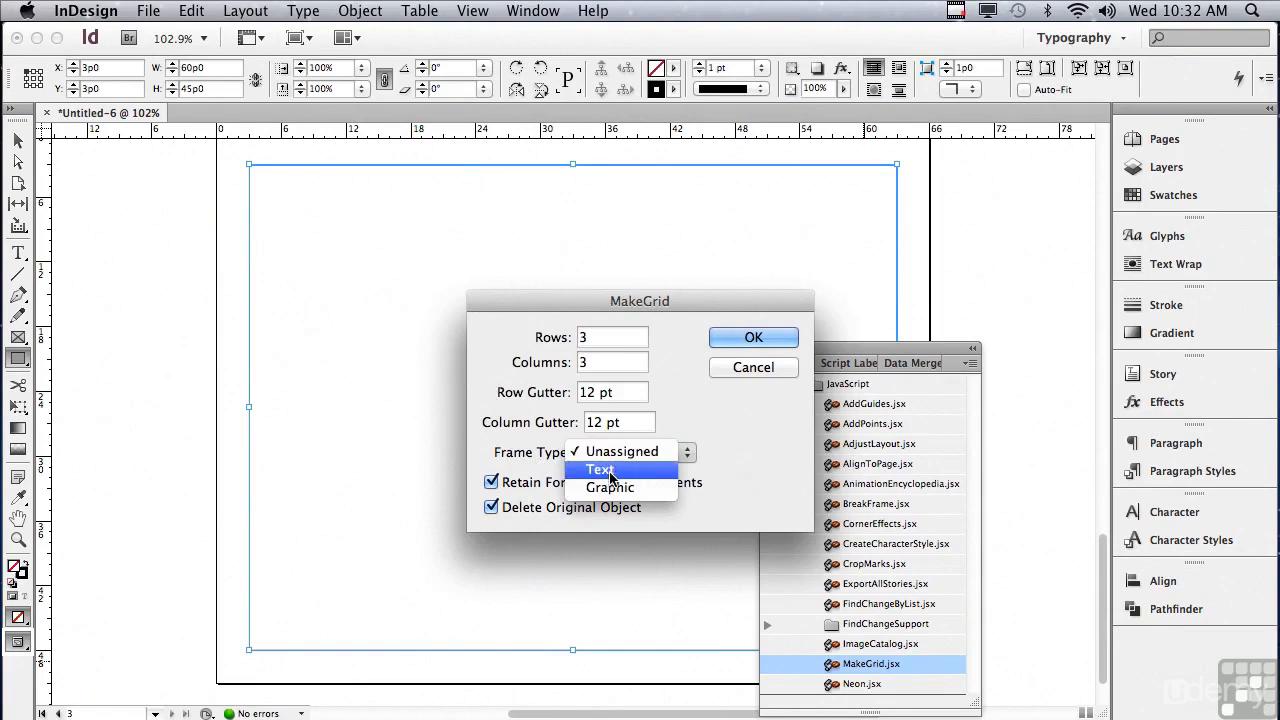
click(610, 488)
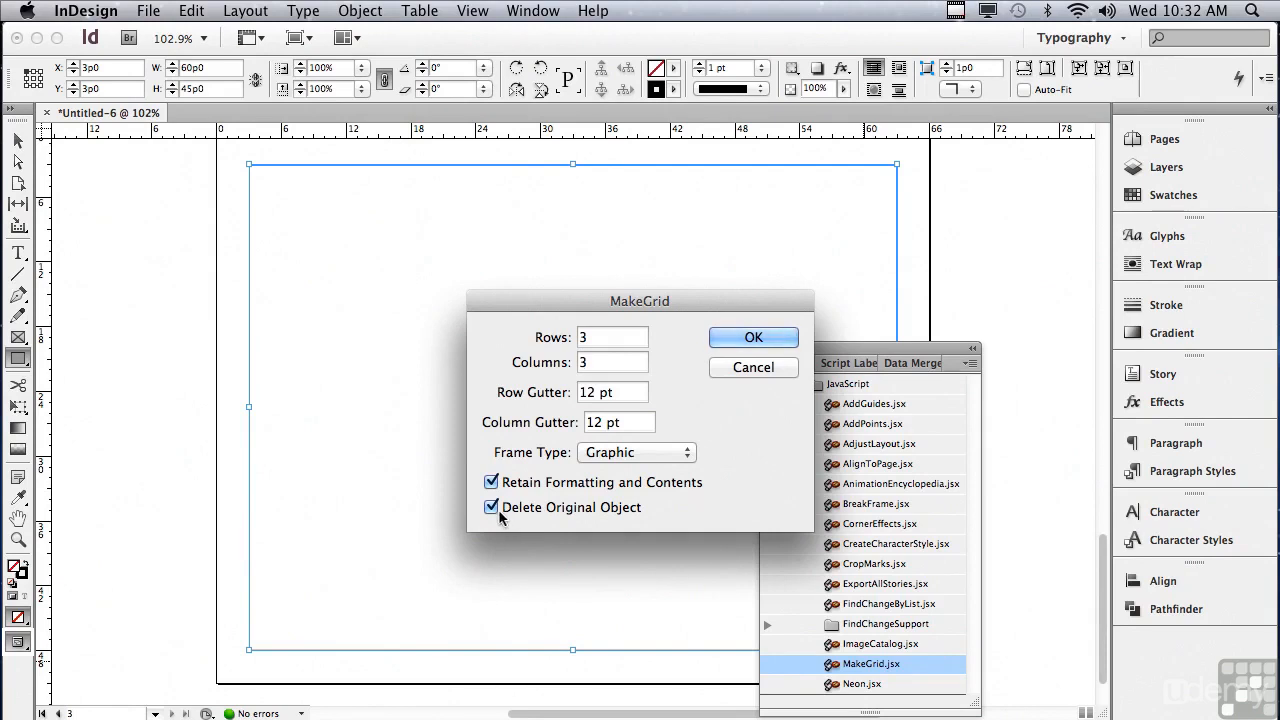
click(720, 340)
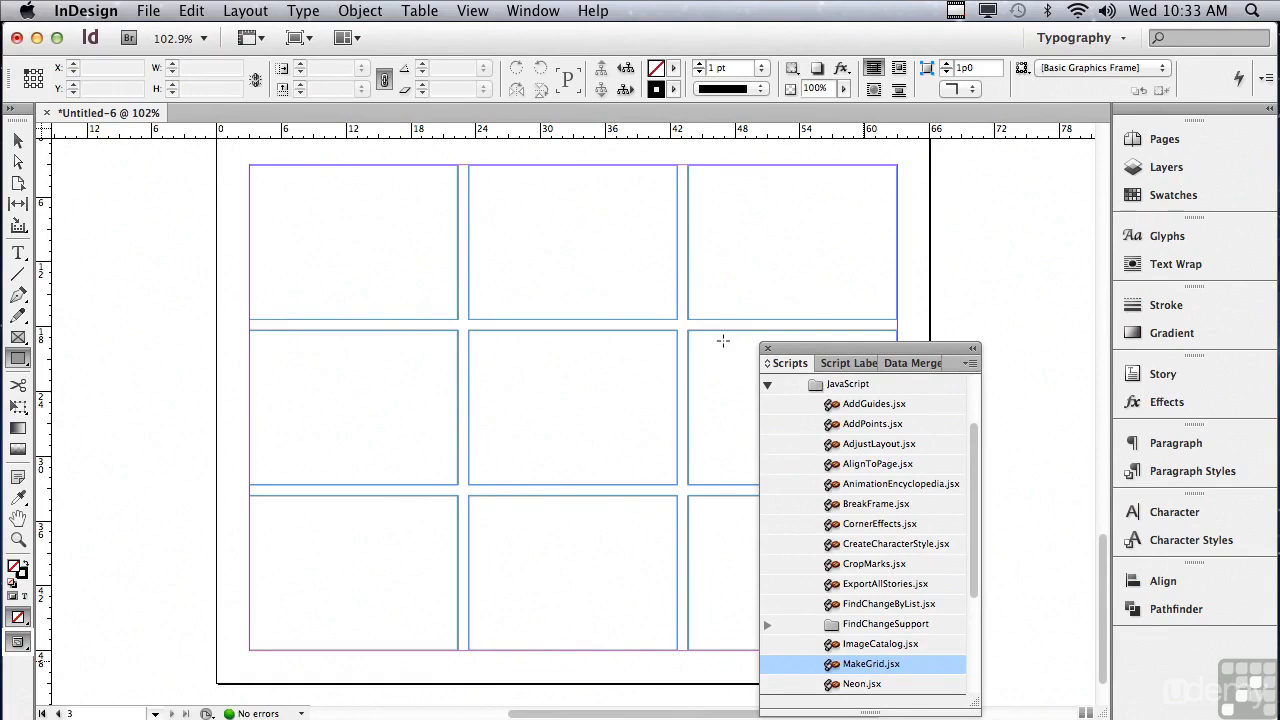
Select all nine frames and run the AddGuides script with only top, left, bottom and right guides around each object.
click(18, 141)
drag(223, 150, 996, 664)
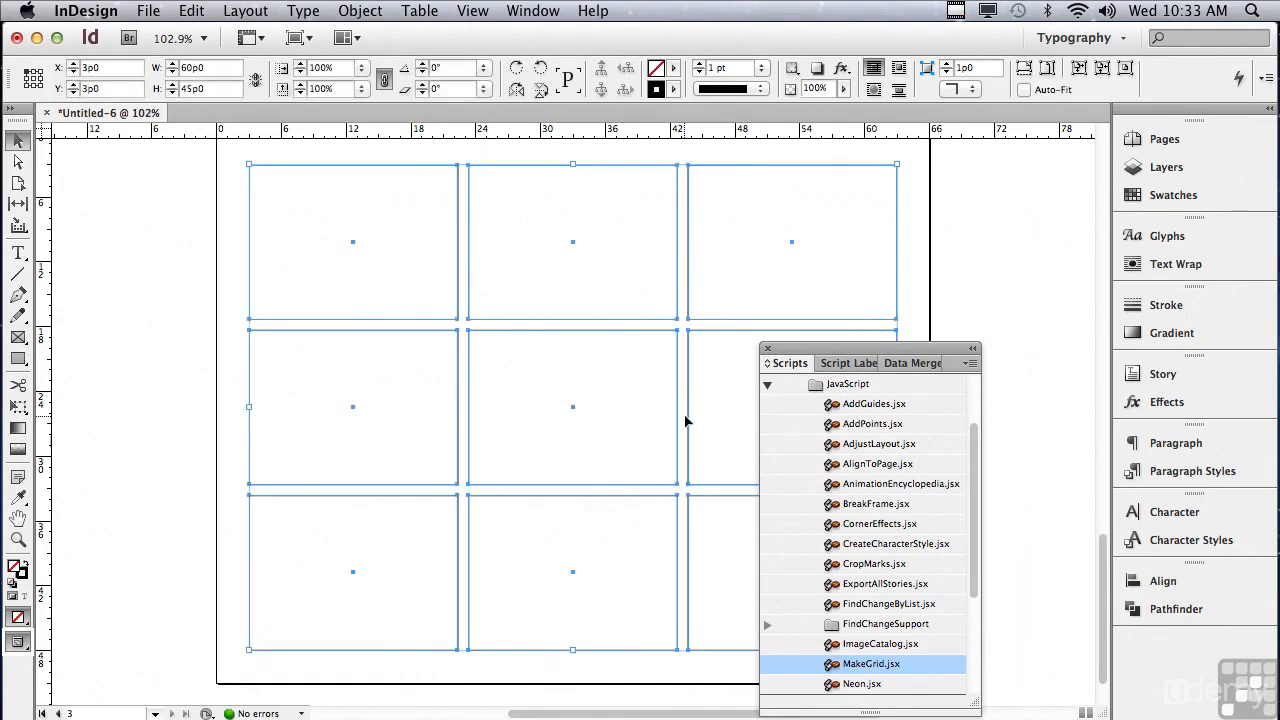
double_click(852, 405)
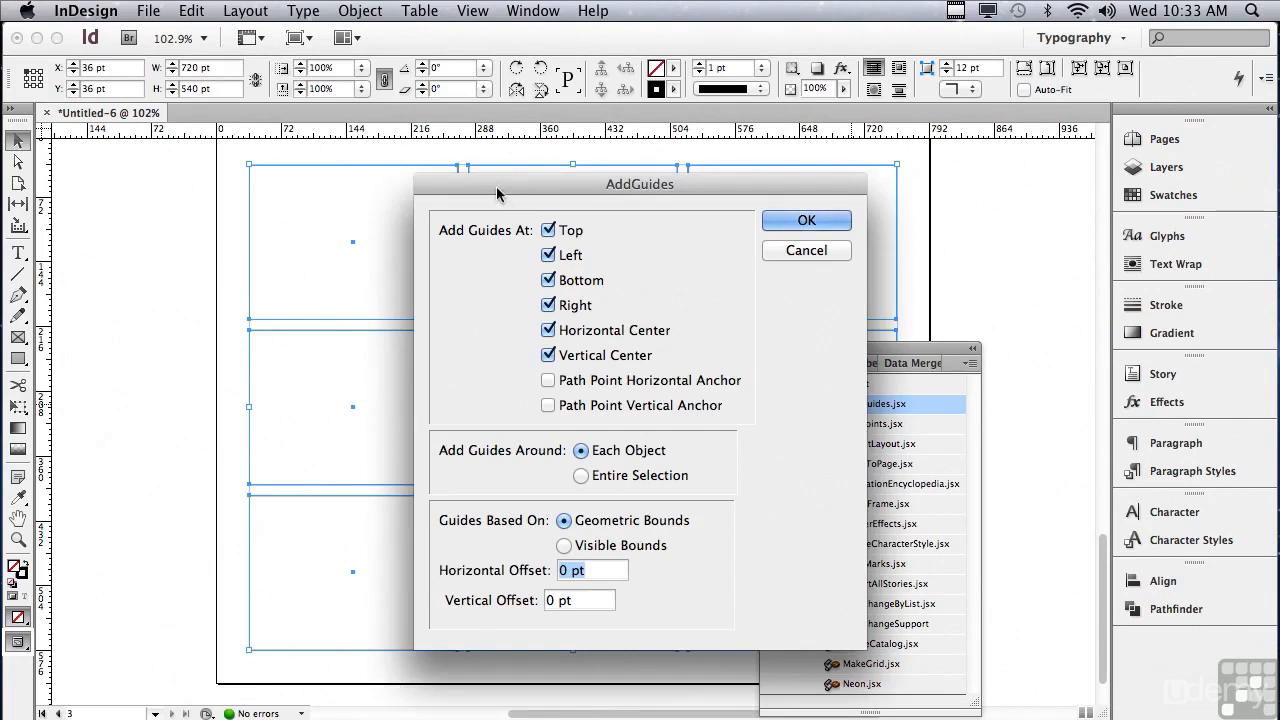
drag(497, 193, 783, 197)
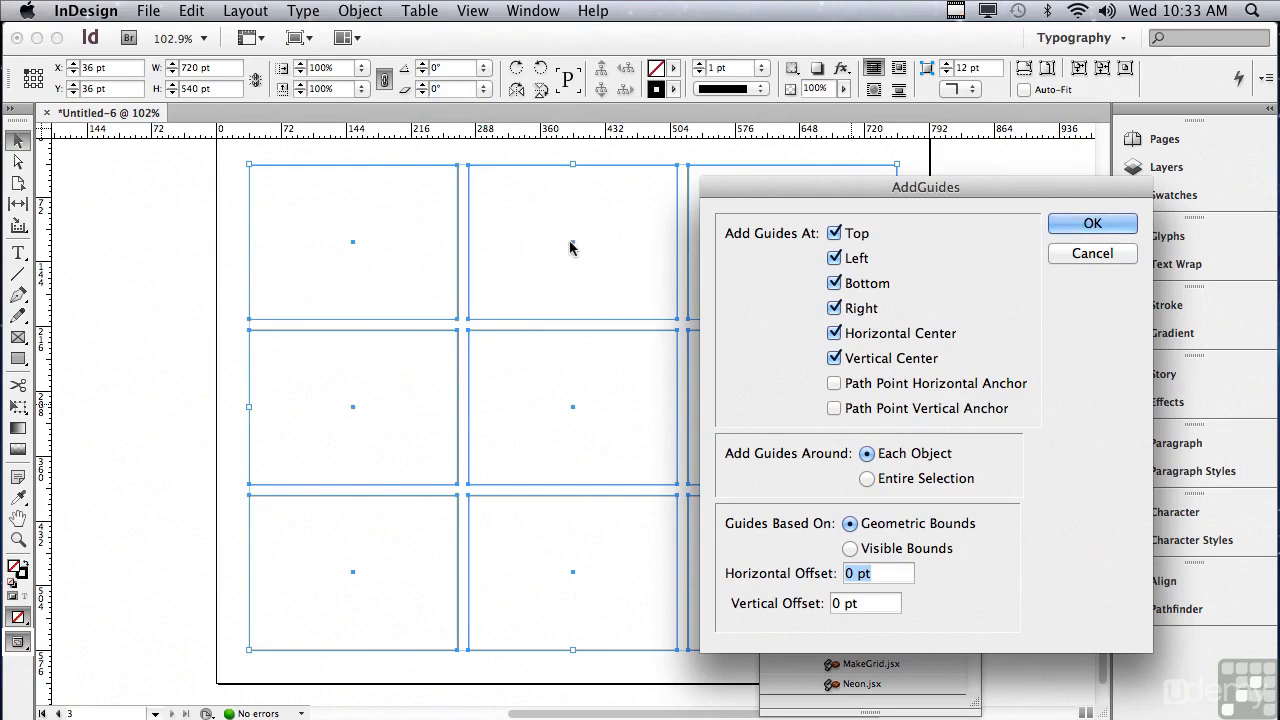
click(836, 334)
click(834, 359)
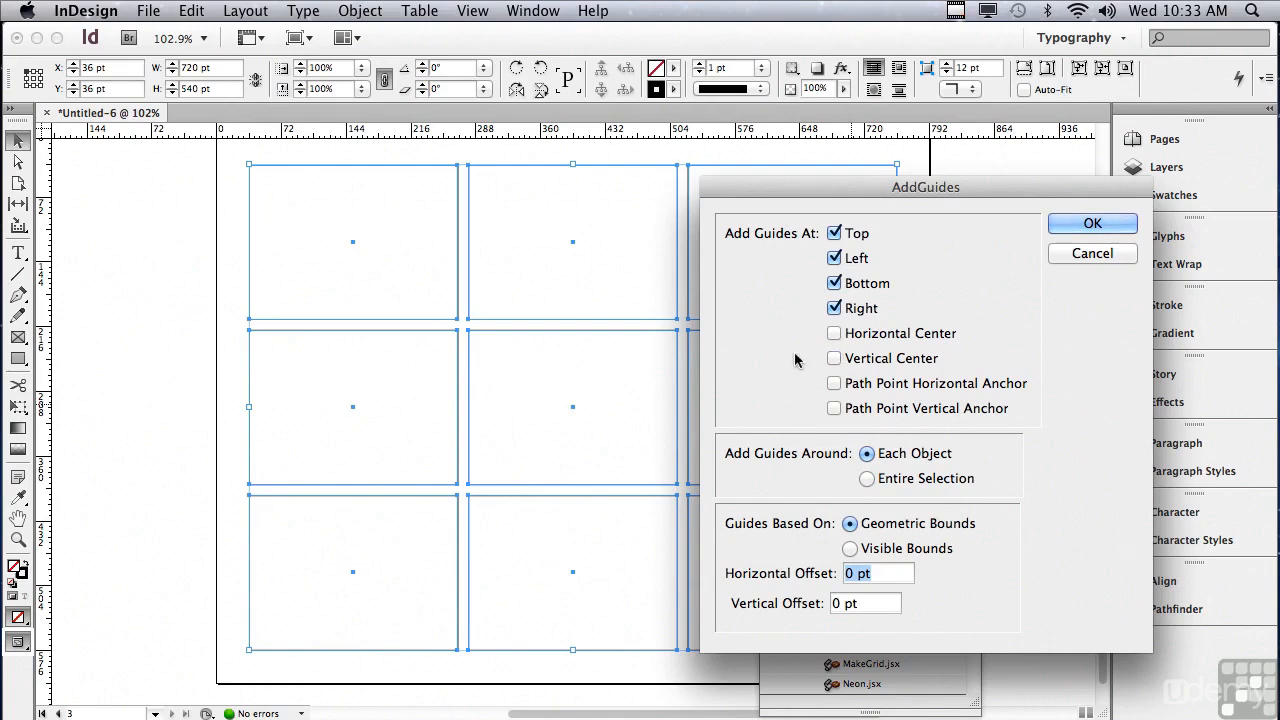
click(867, 481)
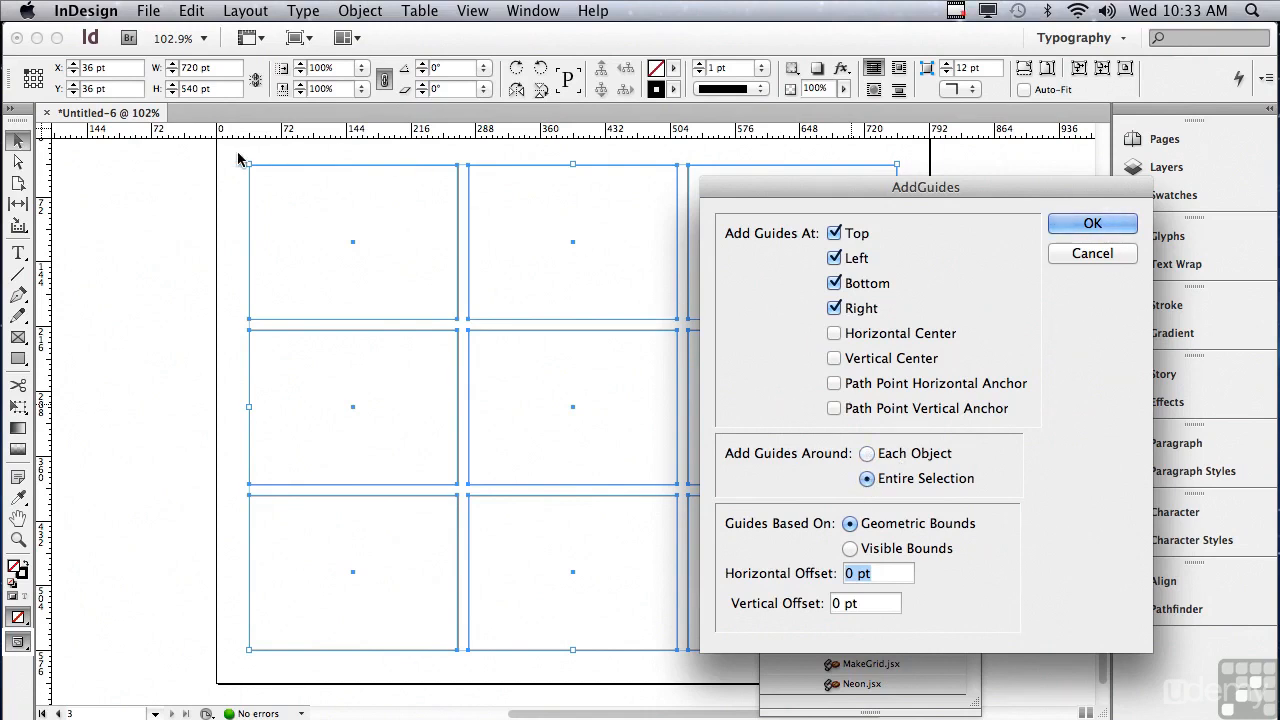
click(867, 455)
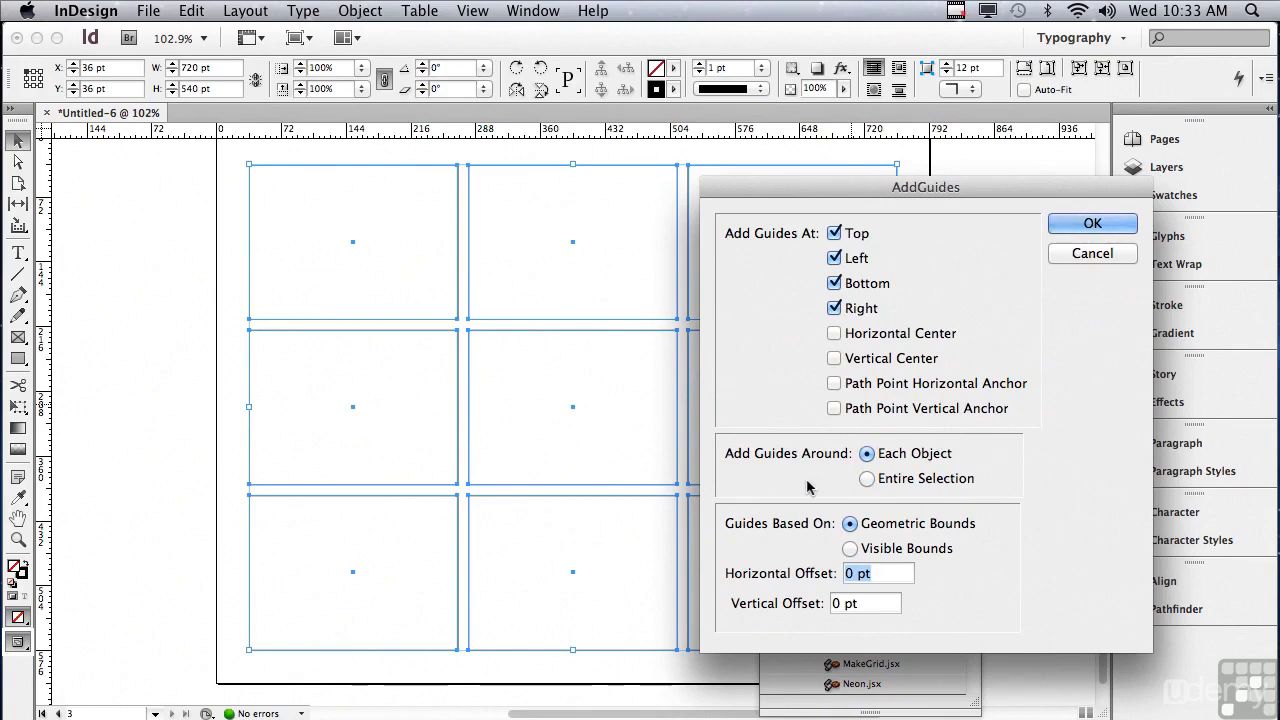
click(1060, 229)
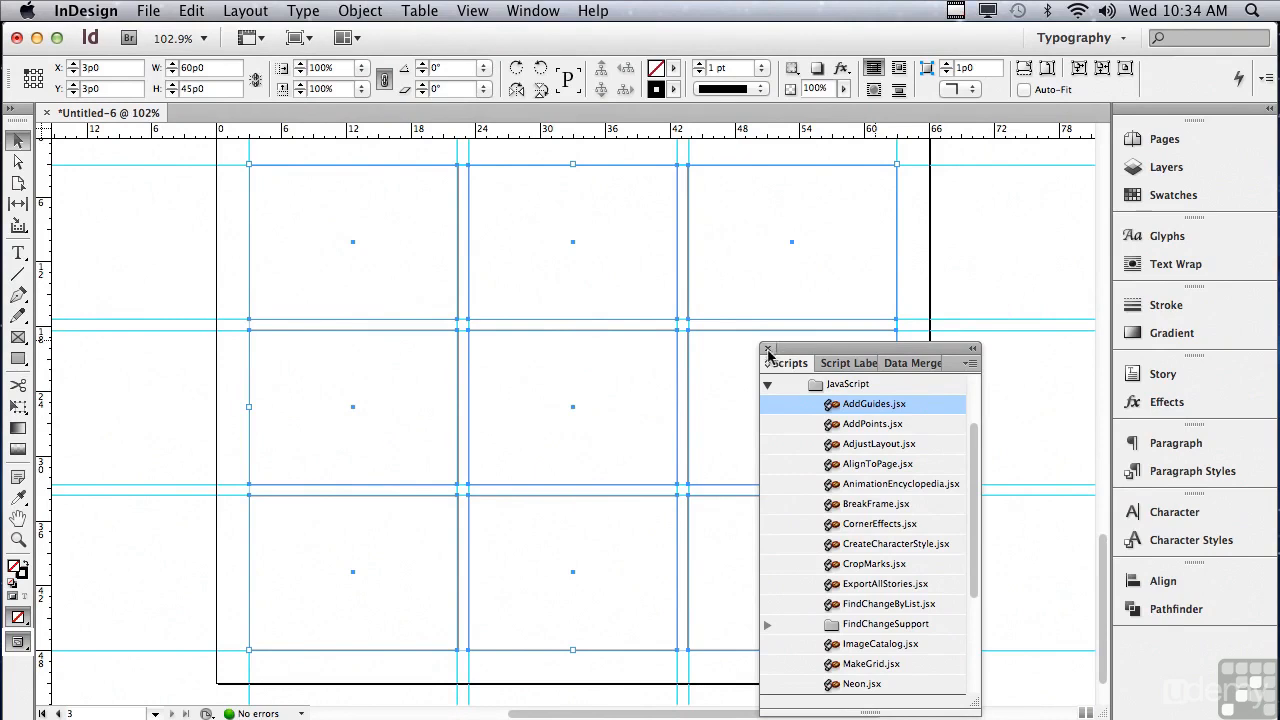
Close the script list and delete the nine frames and all ruler guides from page 3.
click(768, 349)
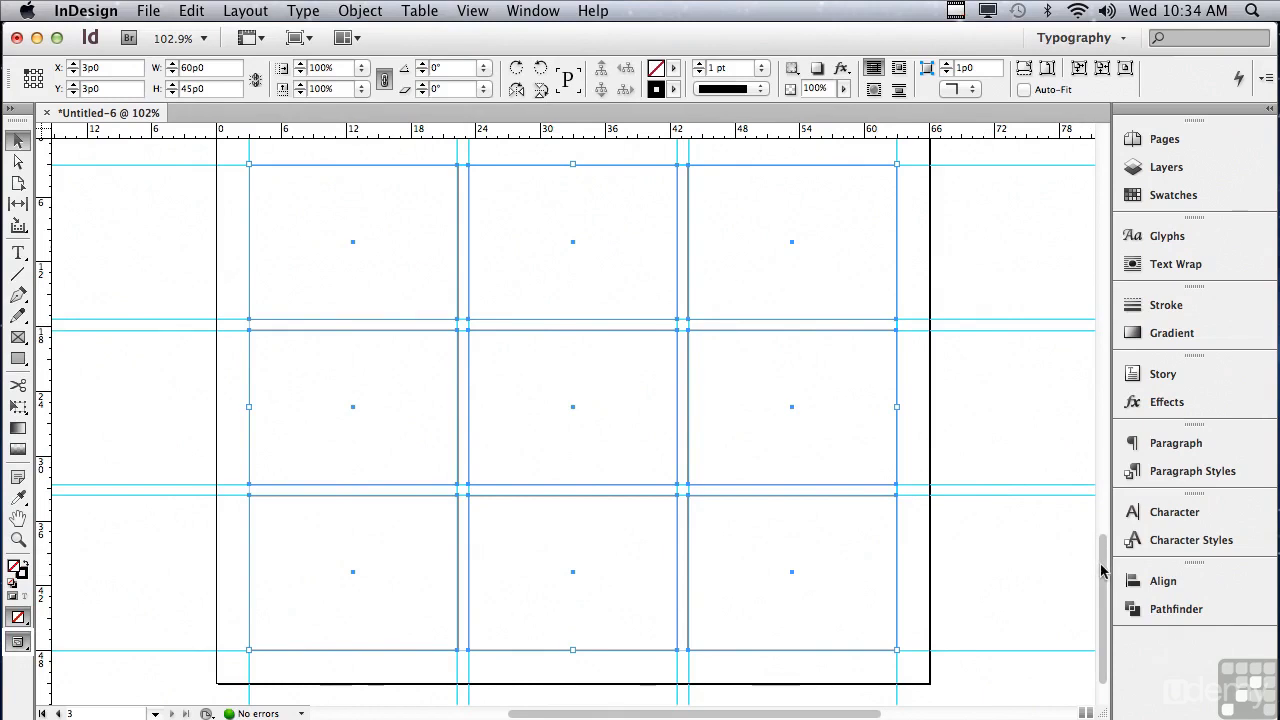
key(Delete)
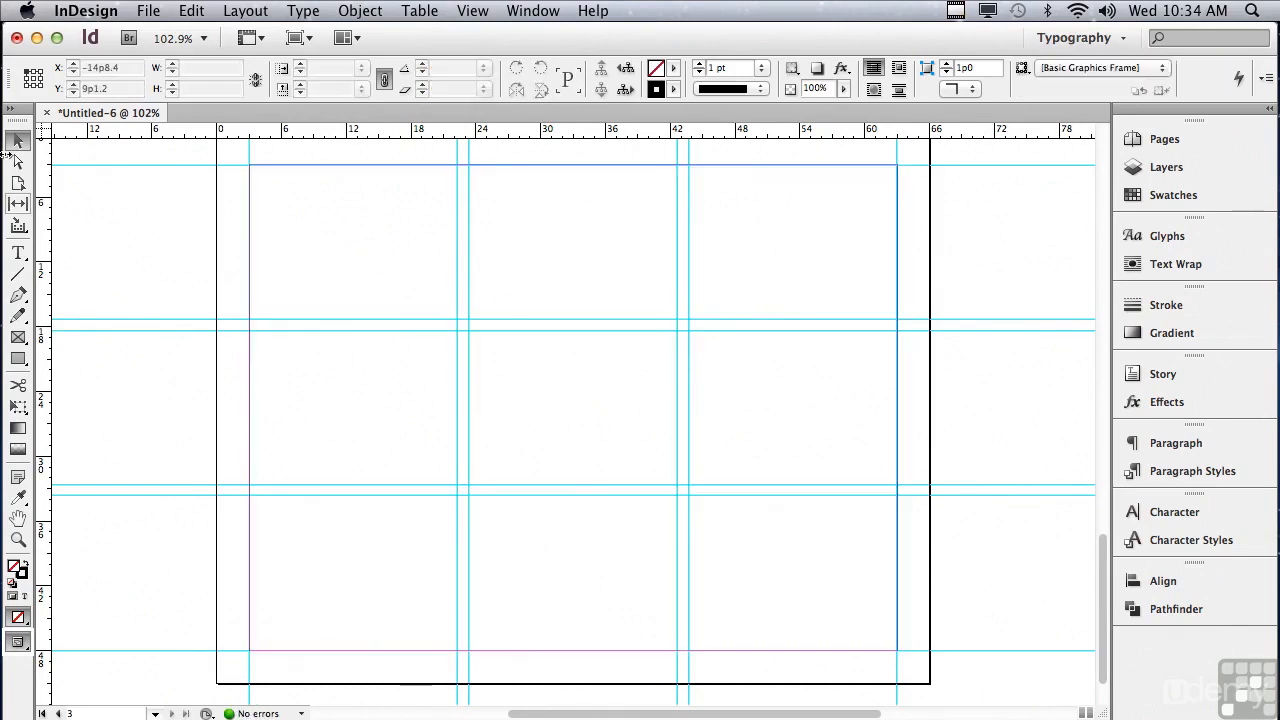
drag(165, 150, 987, 679)
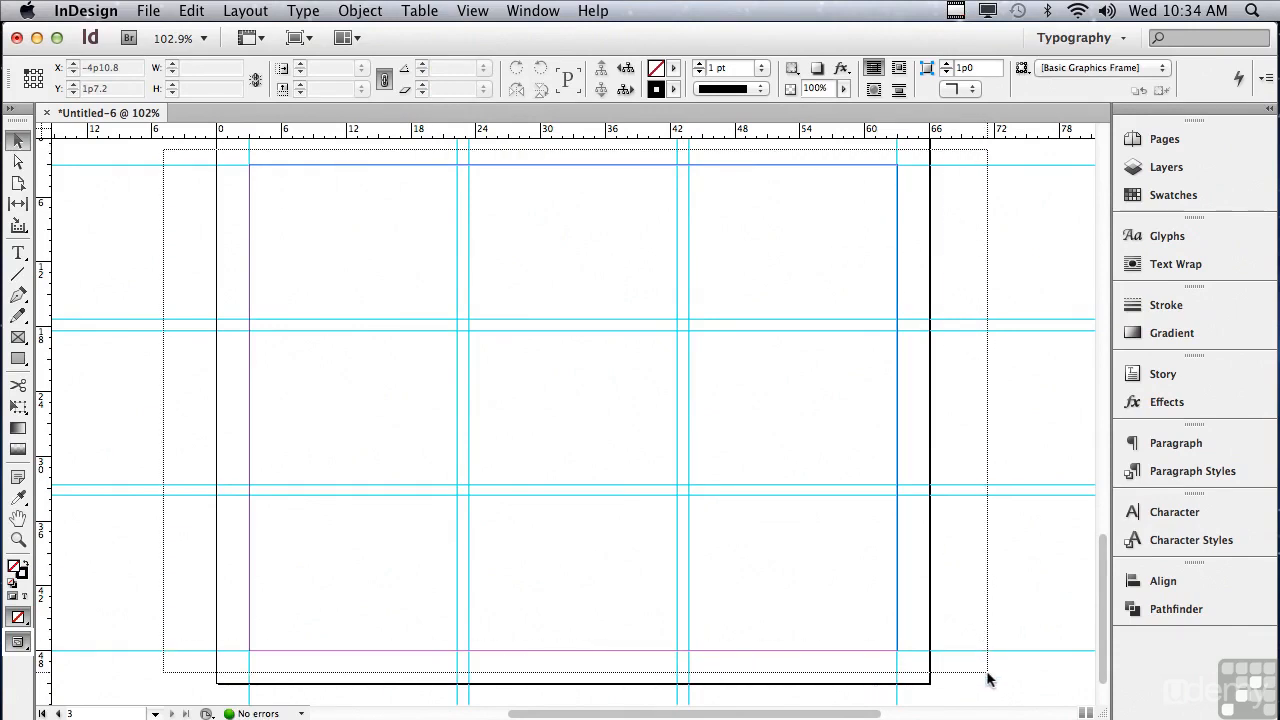
drag(987, 679, 987, 679)
key(Delete)
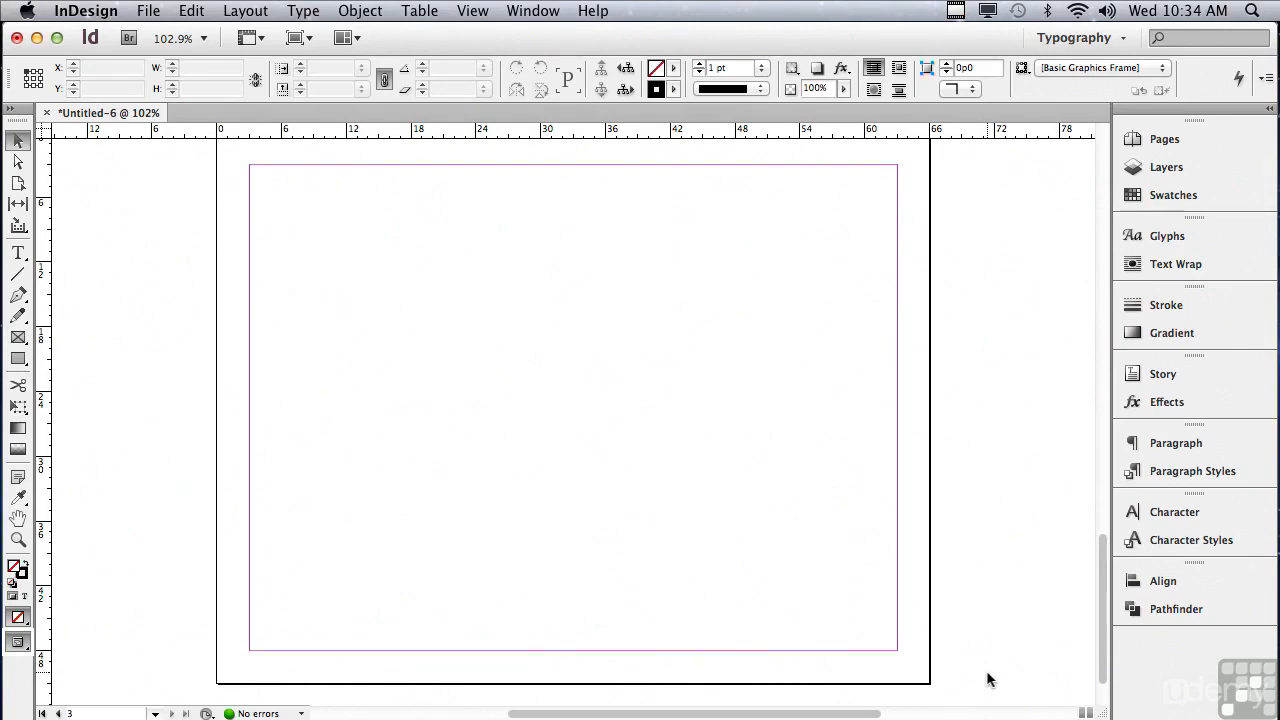
Create ruler guides on page 3 with 3 rows and 3 columns, fitted to the margins after previewing the fit to the page.
click(229, 9)
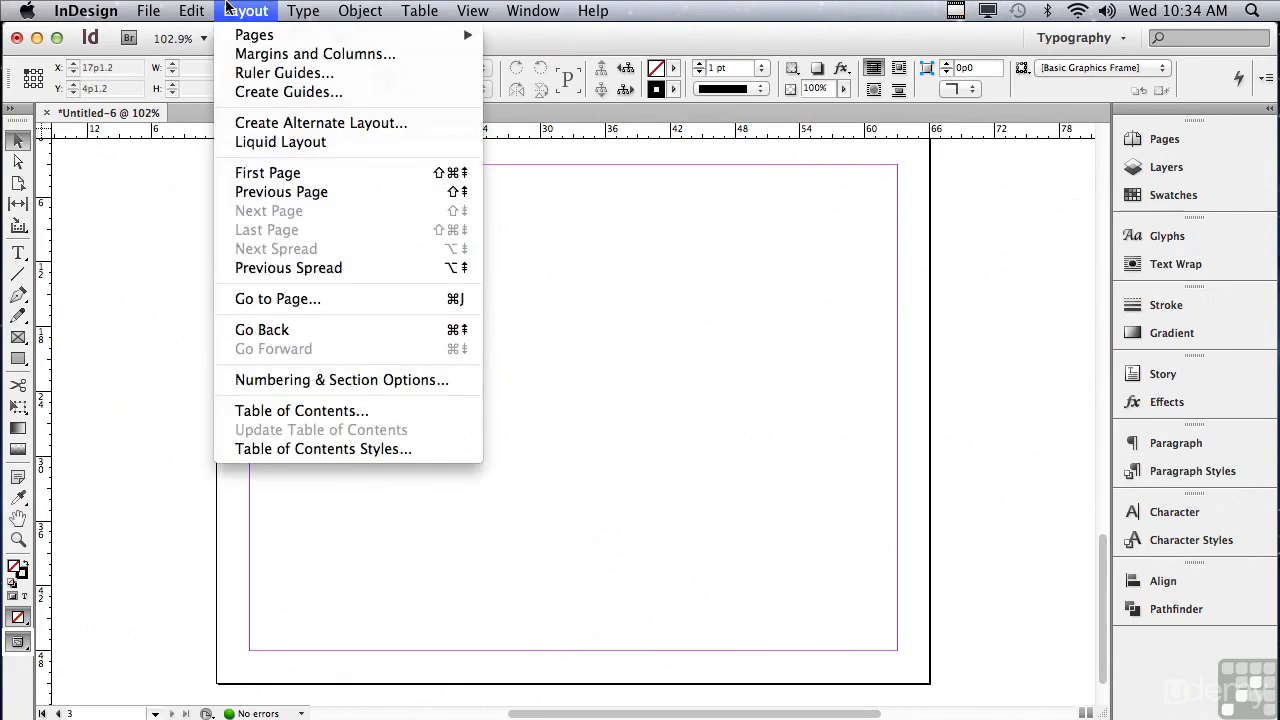
click(266, 92)
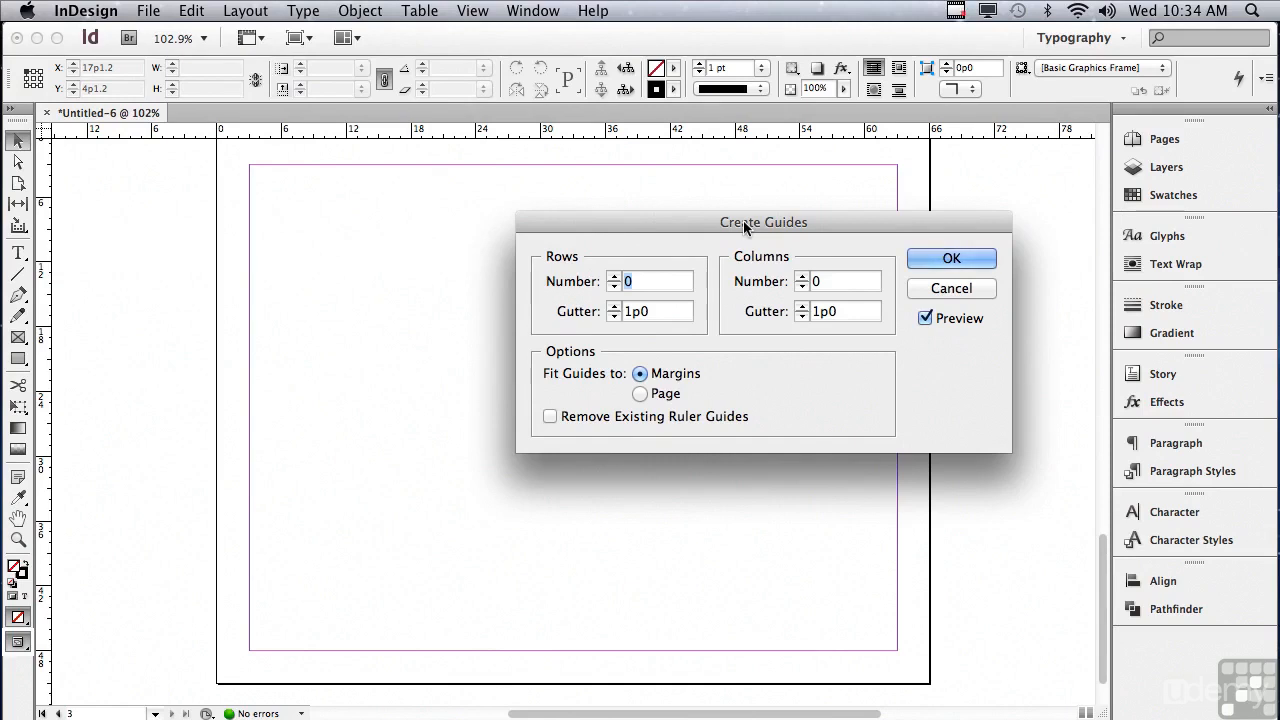
click(614, 277)
click(614, 277)
click(614, 277)
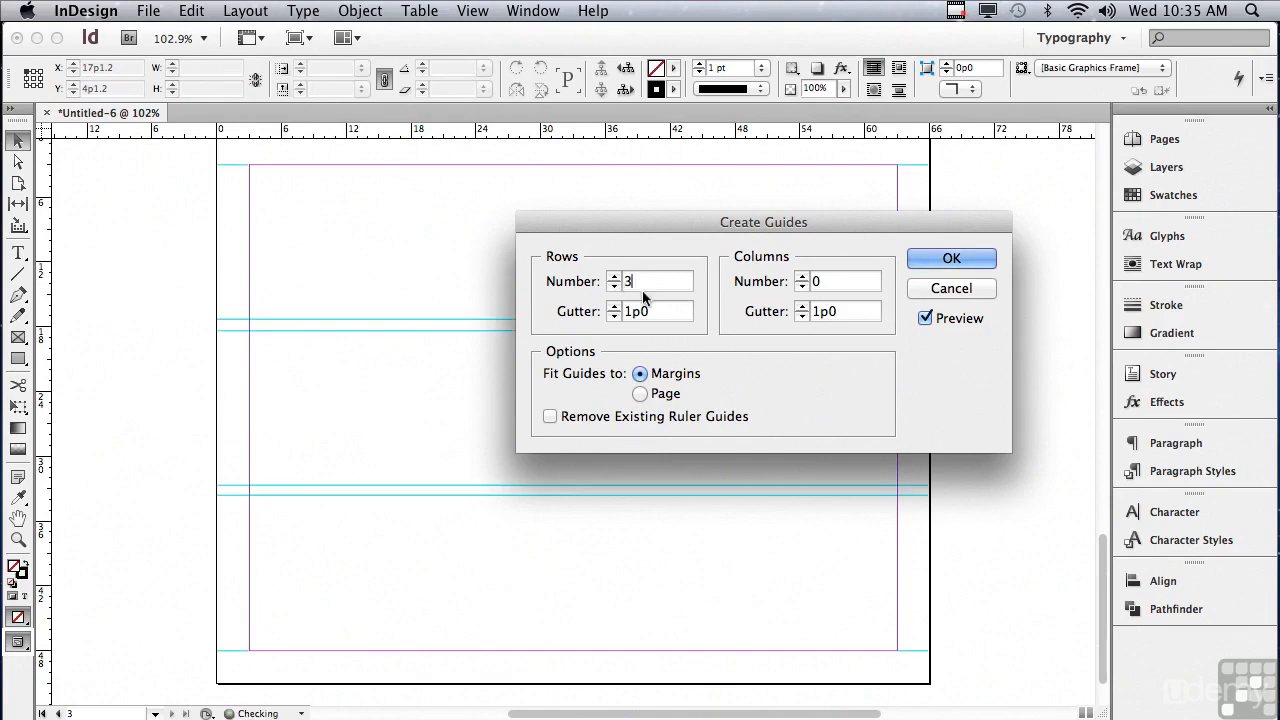
click(801, 277)
click(801, 277)
click(801, 277)
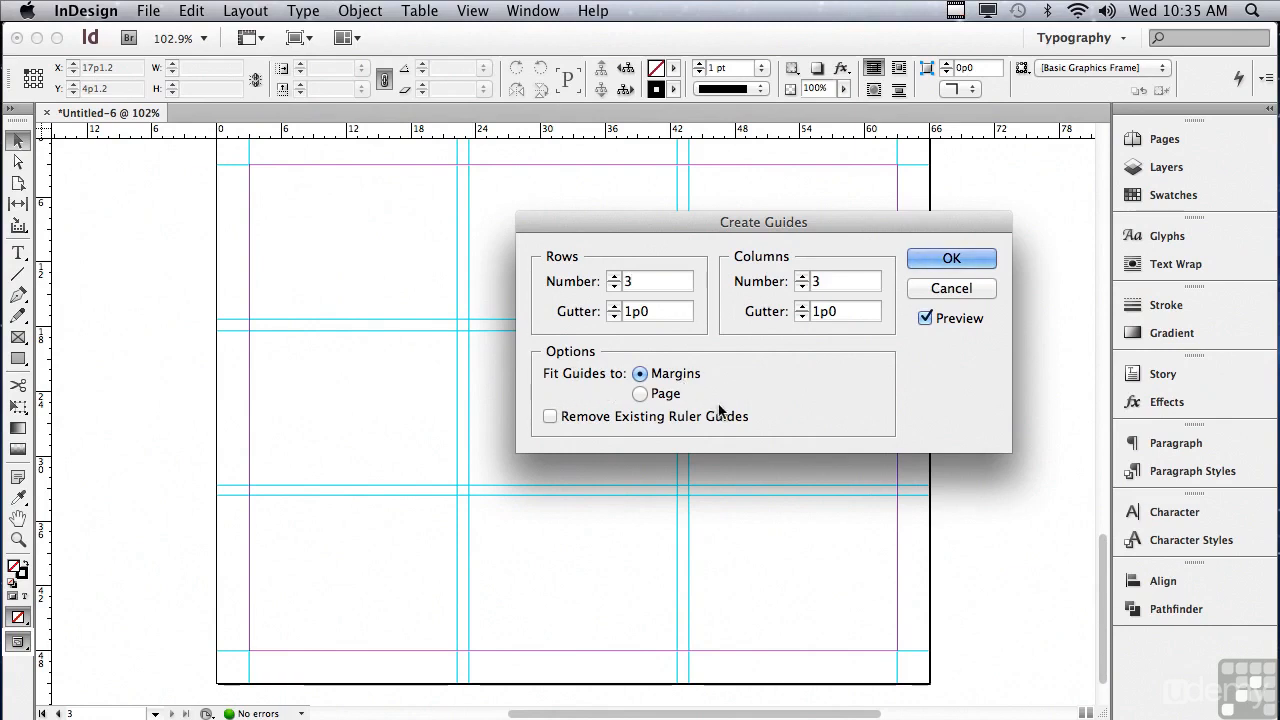
click(640, 394)
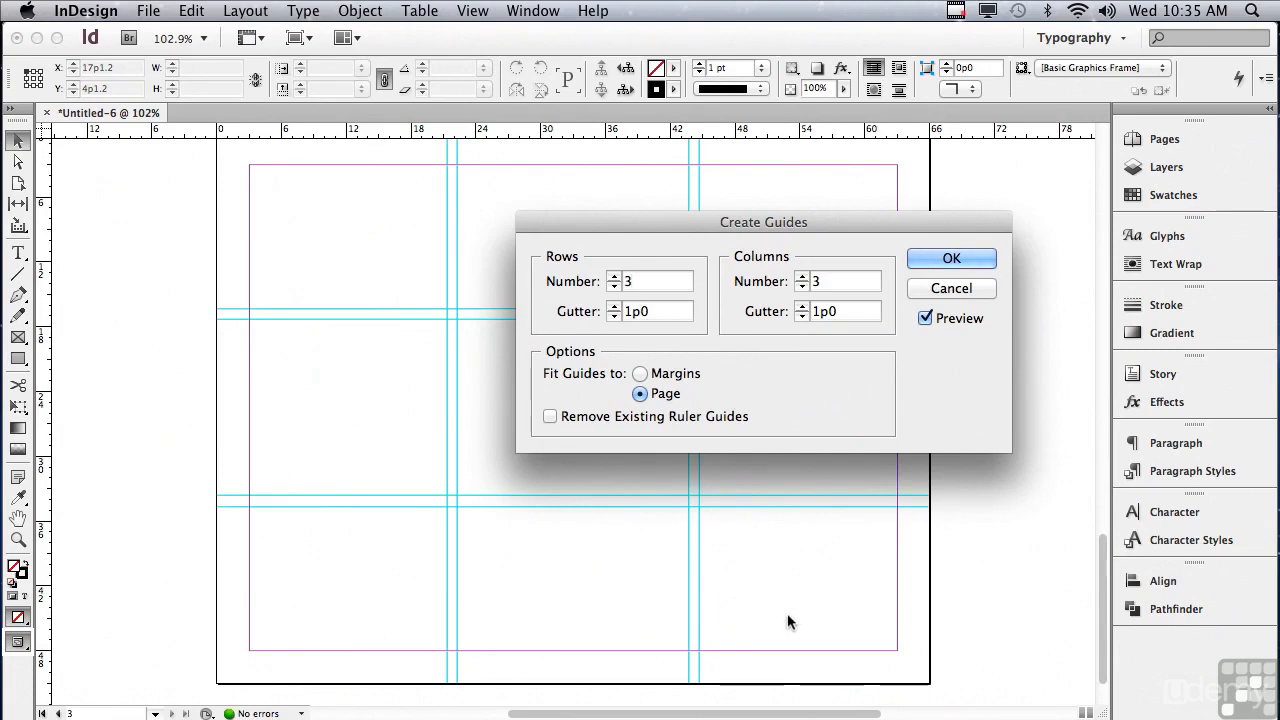
click(640, 372)
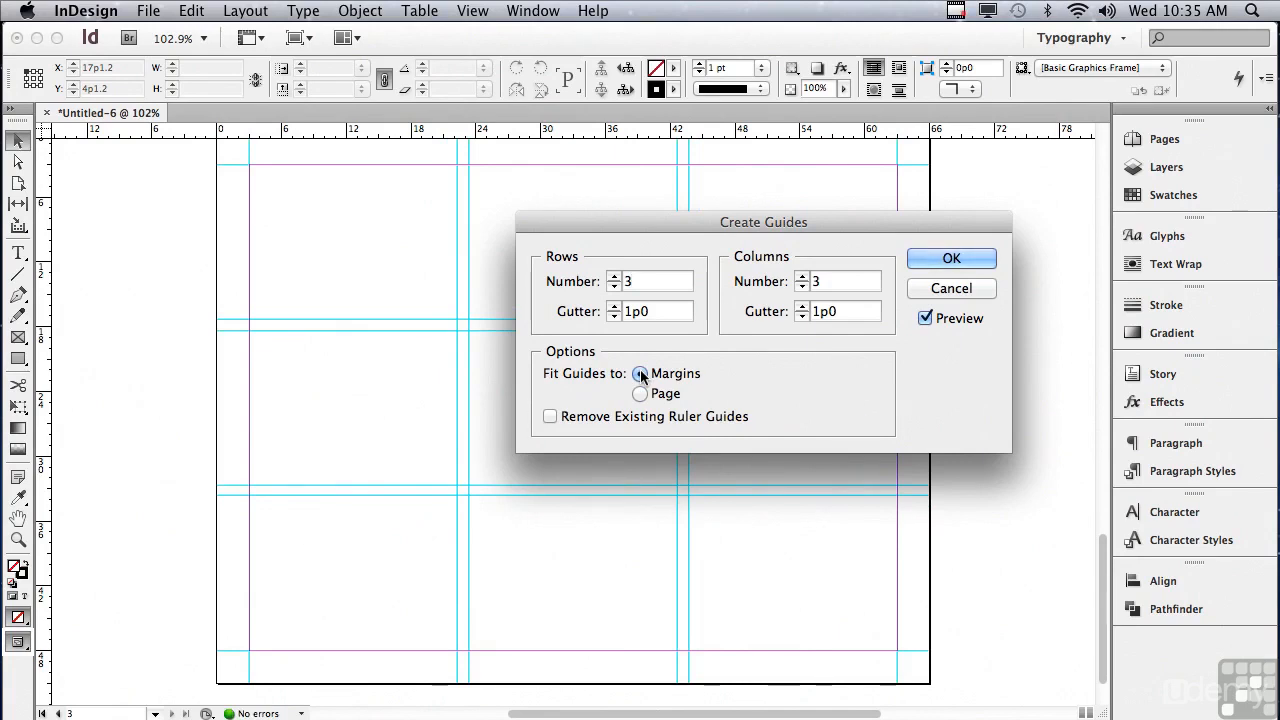
click(919, 262)
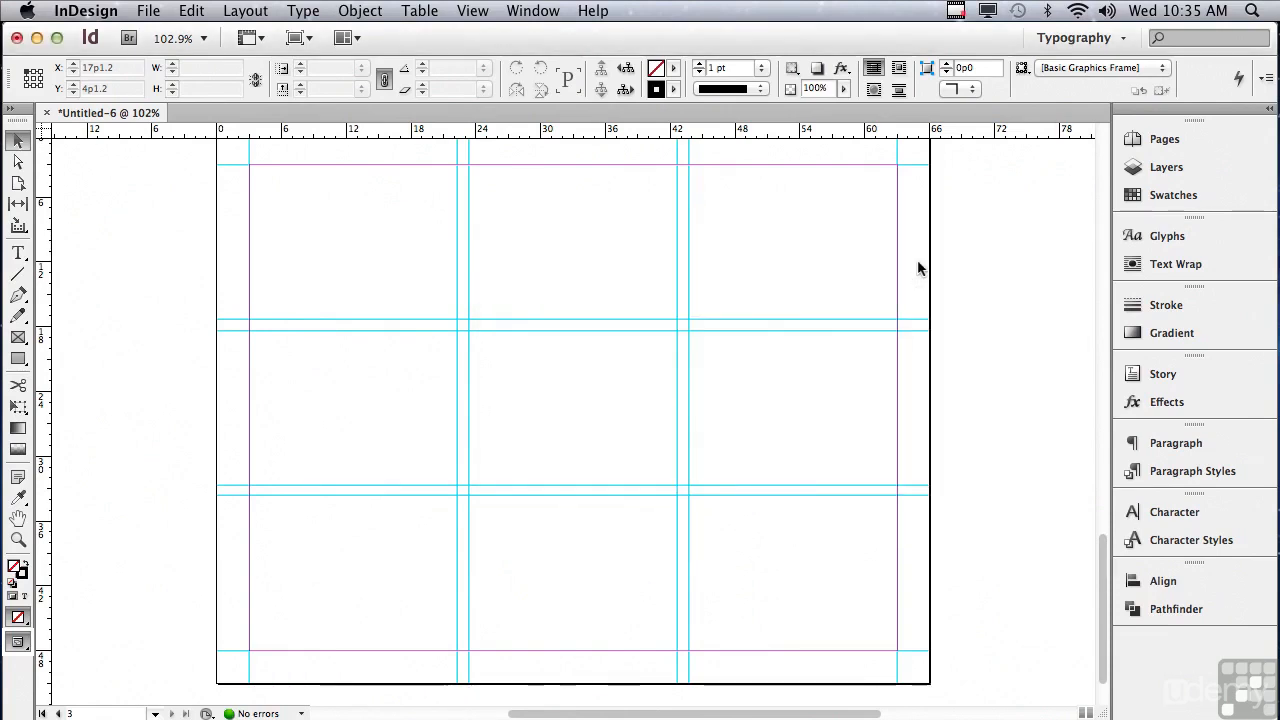